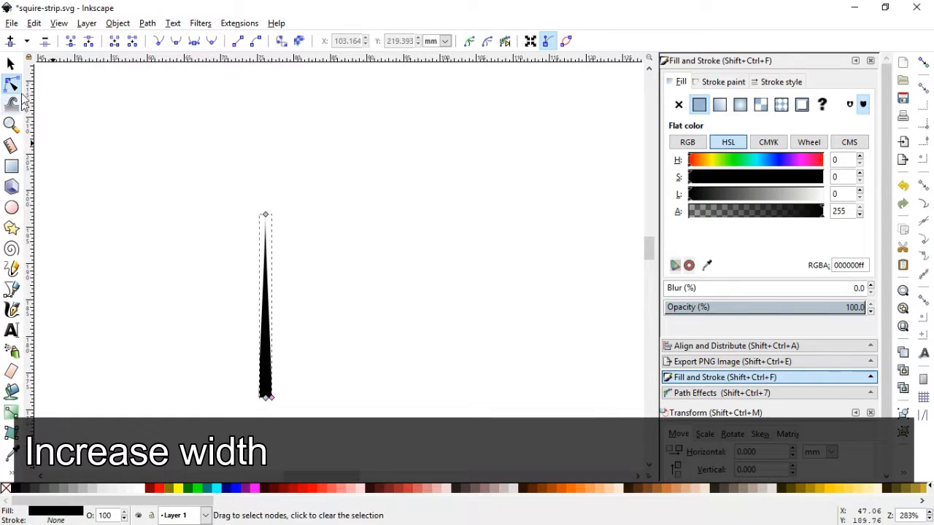
Rotate the tapered blade so its tip leans left, and bend its middle into a curve bulging toward the lower left.
click(10, 64)
click(269, 373)
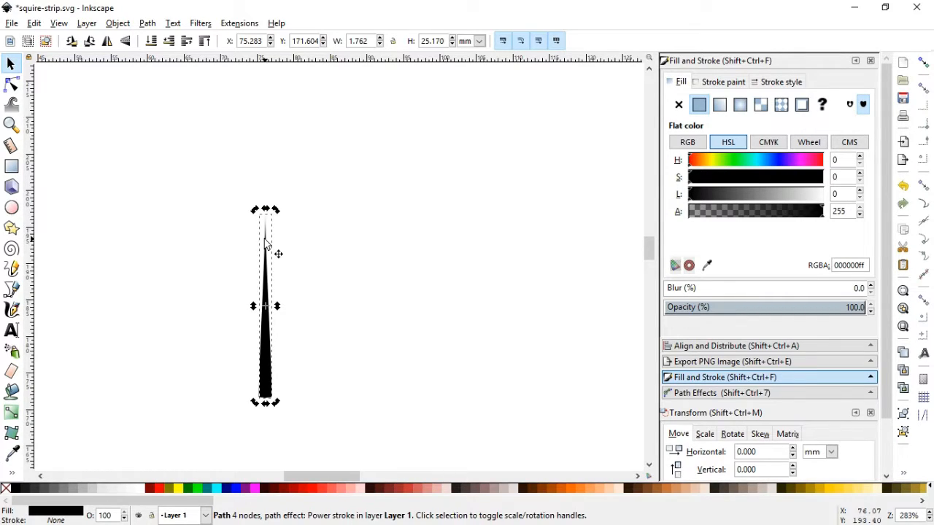
drag(254, 211, 232, 228)
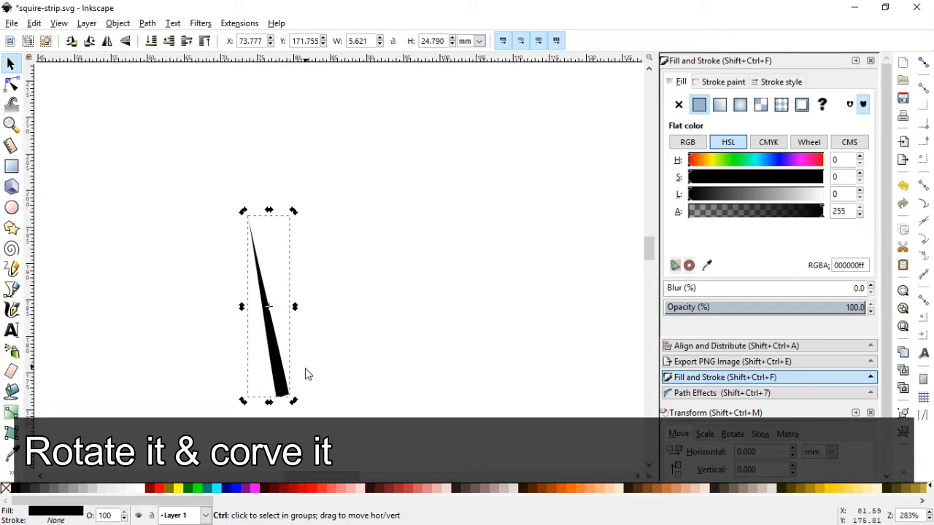
drag(293, 211, 279, 218)
click(11, 84)
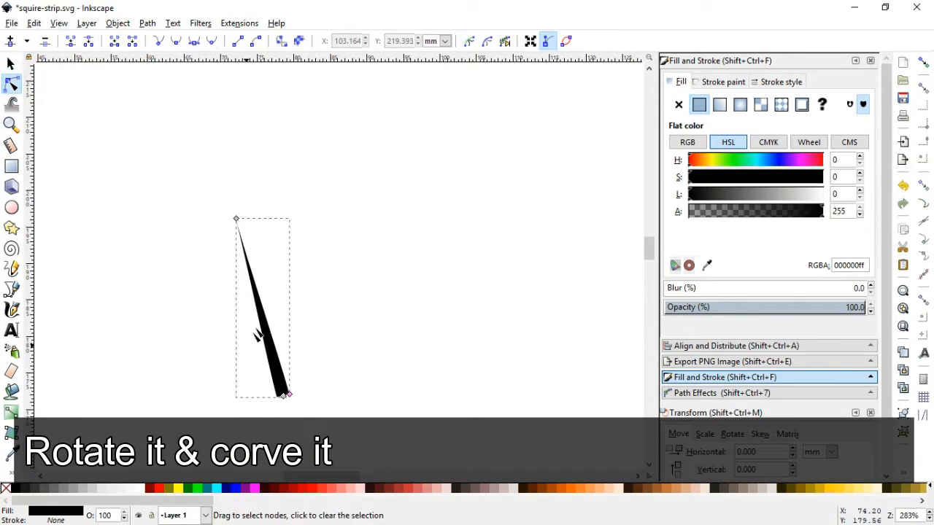
click(261, 326)
drag(268, 344, 258, 346)
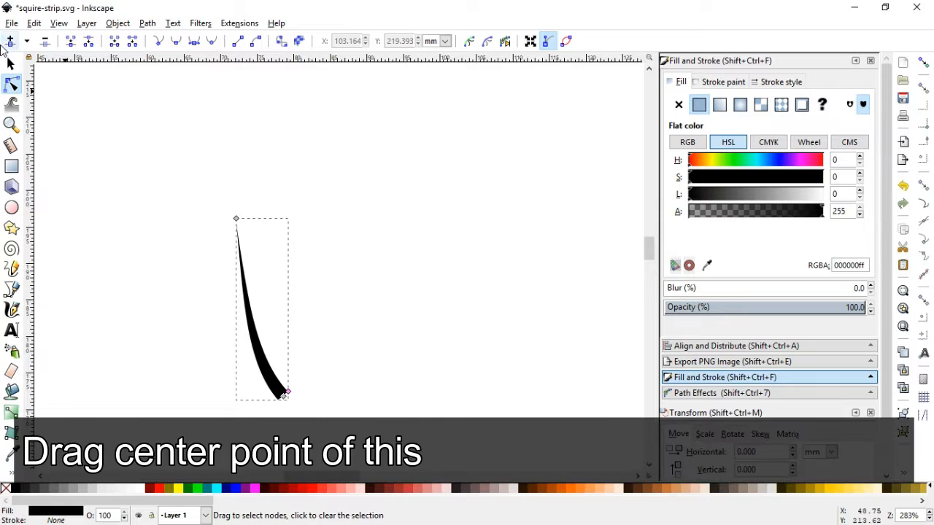
Duplicate the curved blade three times, rotating each copy further right about a pivot at its base to form a four-blade fan.
click(11, 65)
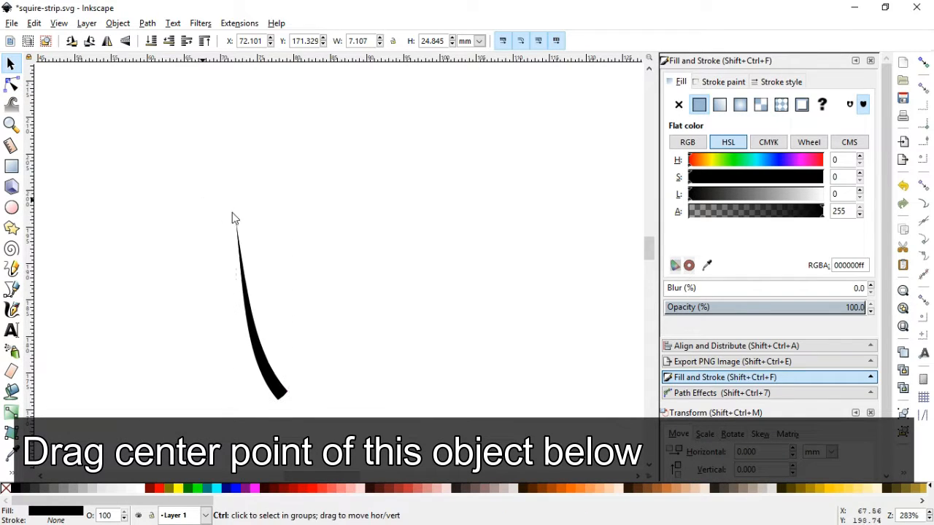
click(251, 313)
drag(292, 213, 315, 223)
key(ctrl+d)
key(ctrl+d)
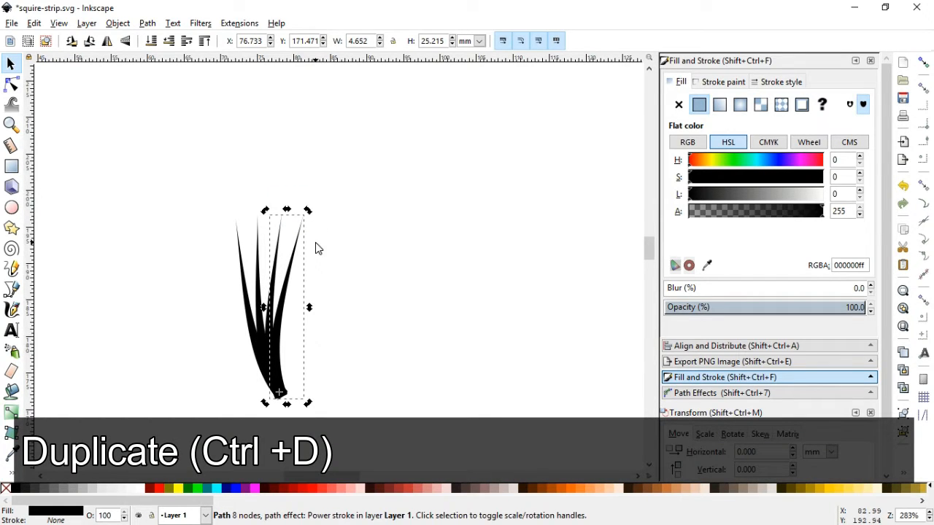
Reshape the curves of the duplicated blades so they bow more naturally from the shared base.
key(n)
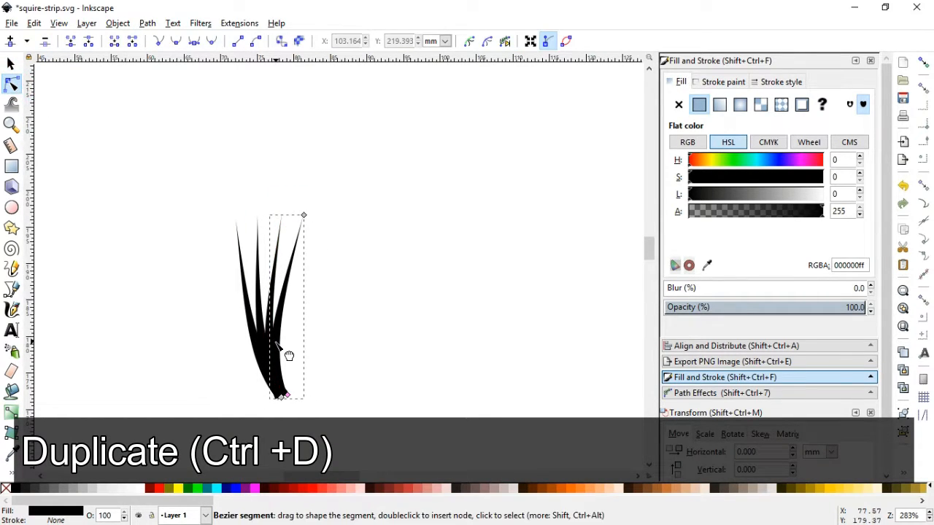
click(267, 352)
mouse_move(264, 349)
mouse_down()
mouse_move(289, 335)
mouse_move(271, 351)
mouse_up()
click(272, 301)
click(276, 306)
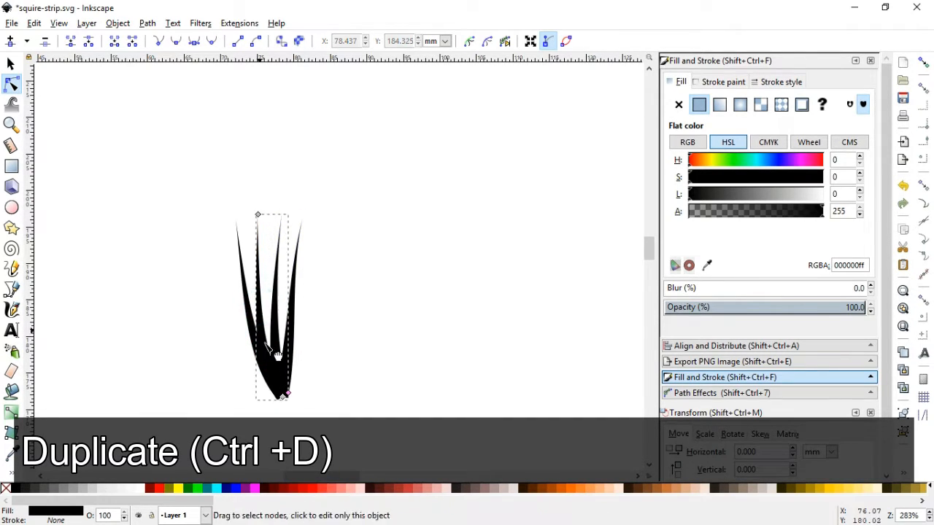
click(257, 215)
drag(253, 347, 259, 354)
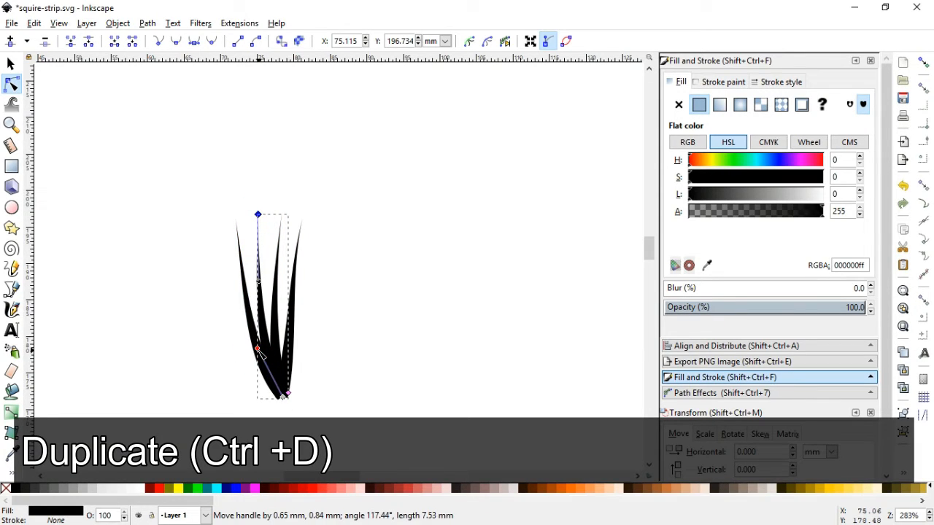
key(s)
key(Escape)
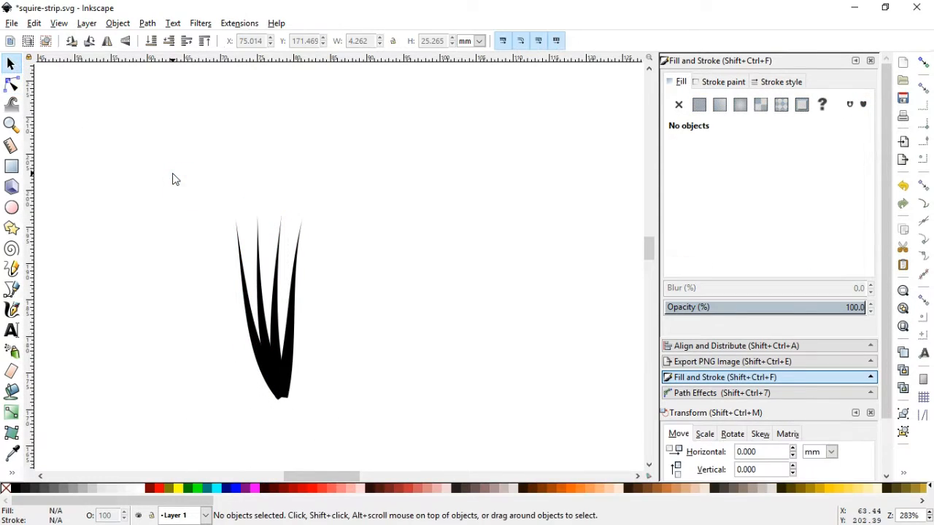
Duplicate all four blades, flip the copy horizontally, skew it slightly right and join it to the original at the base.
drag(173, 170, 397, 402)
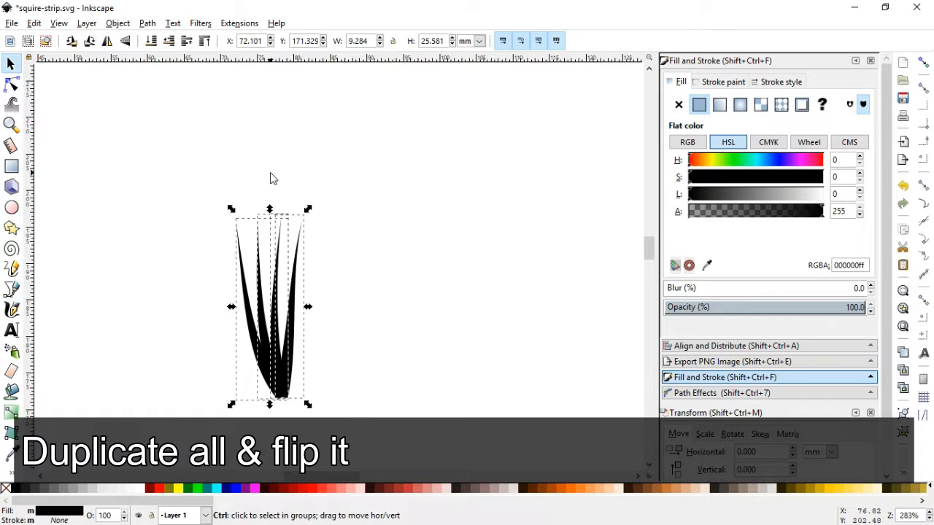
key(ctrl+d)
click(107, 40)
drag(263, 376, 350, 381)
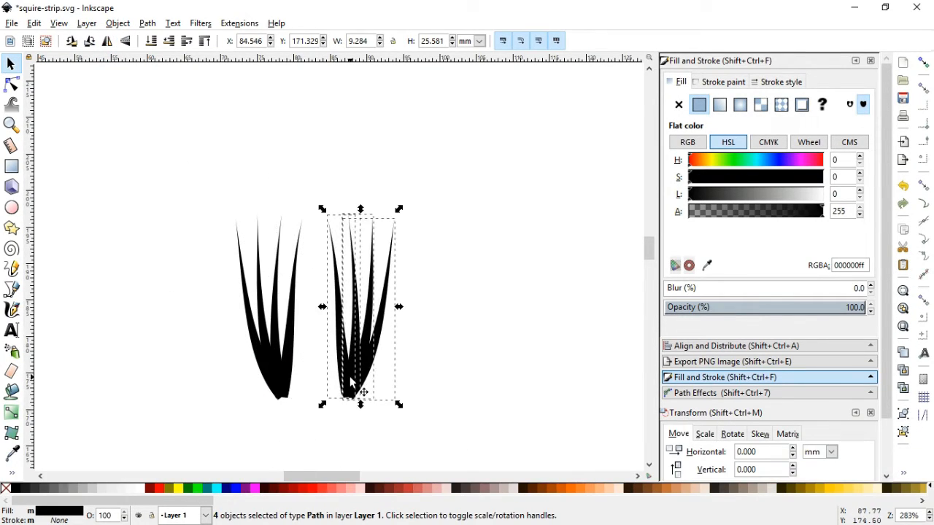
click(350, 381)
drag(361, 210, 379, 212)
drag(384, 347, 315, 349)
click(398, 352)
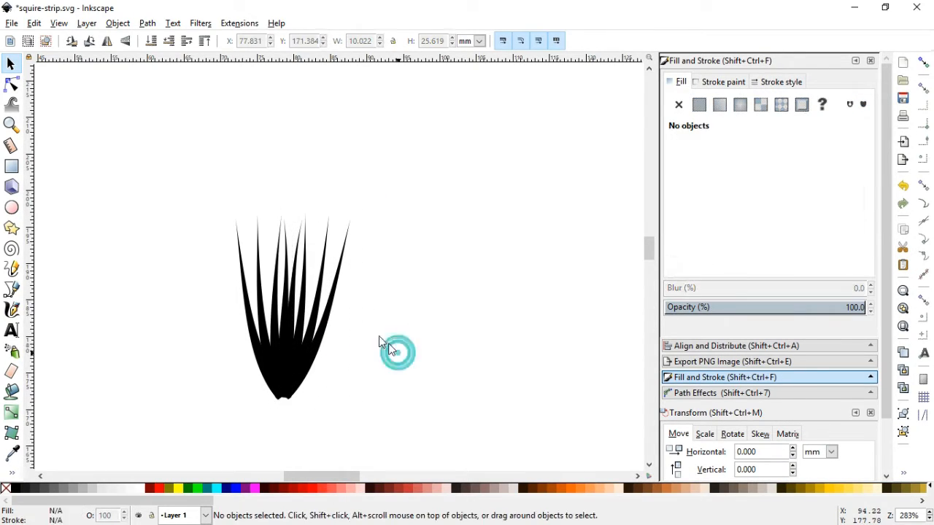
Fill all eight blades with green 008000 and unite them into a single path.
mouse_move(194, 174)
mouse_down()
mouse_move(397, 440)
mouse_move(387, 421)
mouse_up()
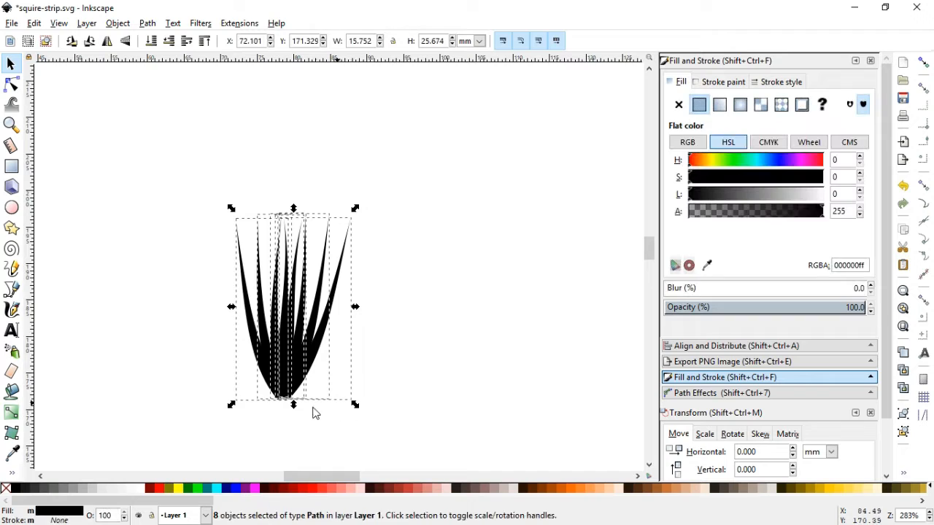
click(187, 489)
drag(313, 354, 361, 225)
click(146, 22)
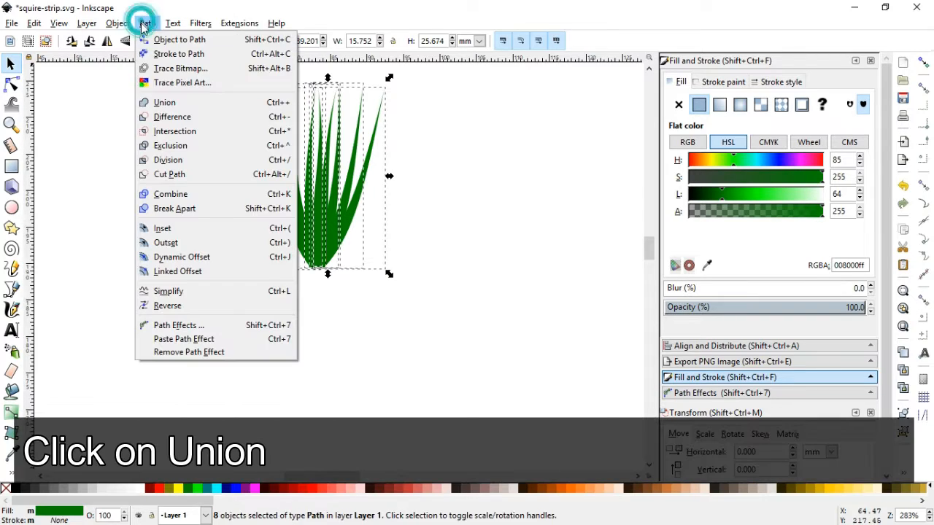
click(154, 98)
Stack three copies of the green tuft progressively lower, darkening each one down to a lightness of 14 on the last.
drag(335, 248, 326, 328)
click(715, 199)
key(ctrl+d)
click(706, 197)
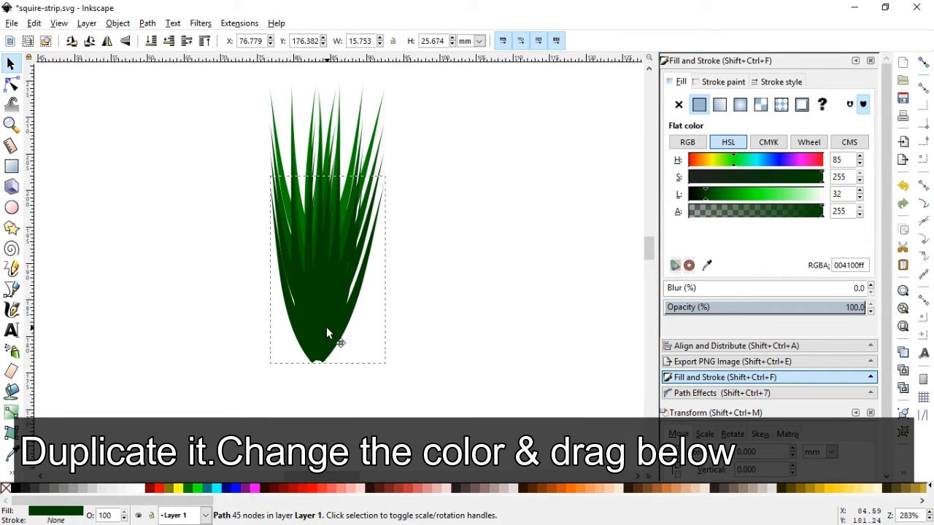
click(696, 194)
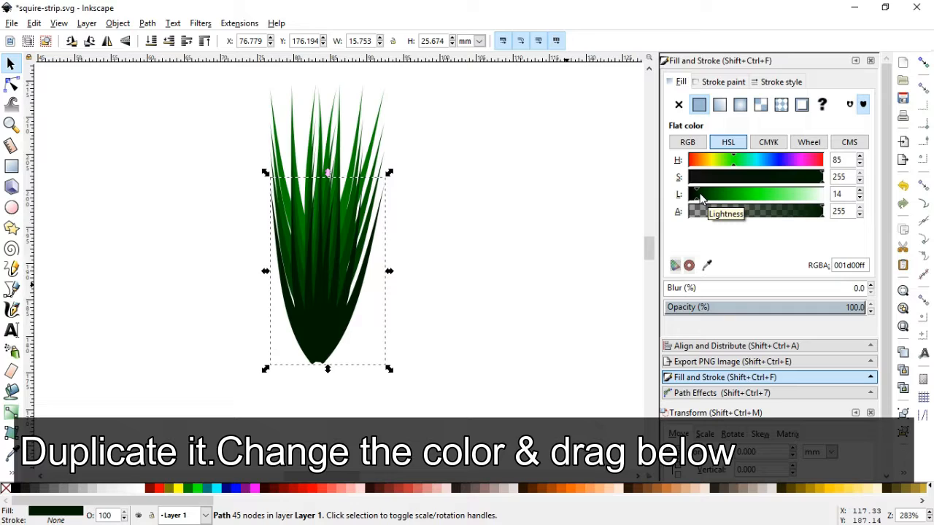
click(478, 326)
Duplicate the four stacked tufts, shrink the copy to about 13.5 mm wide, move it upward and lower it to the bottom.
key(minus)
key(minus)
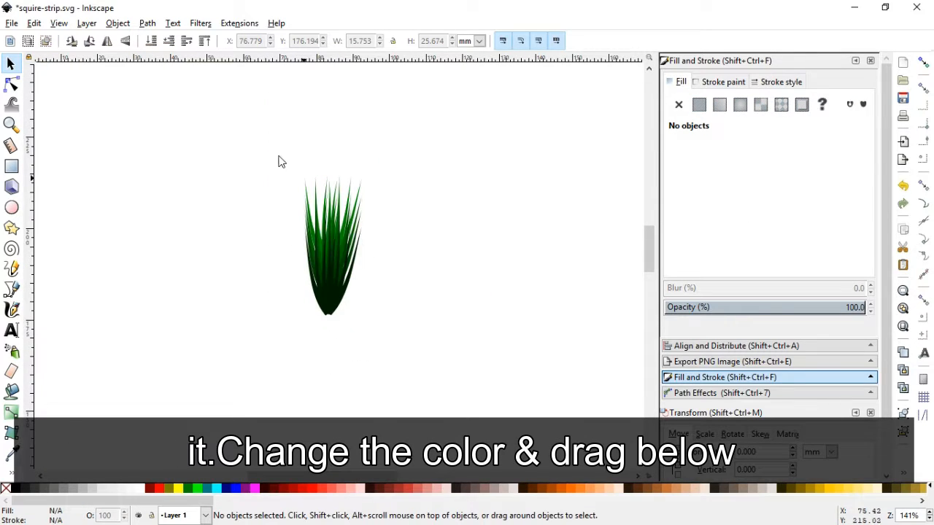
drag(263, 135, 410, 344)
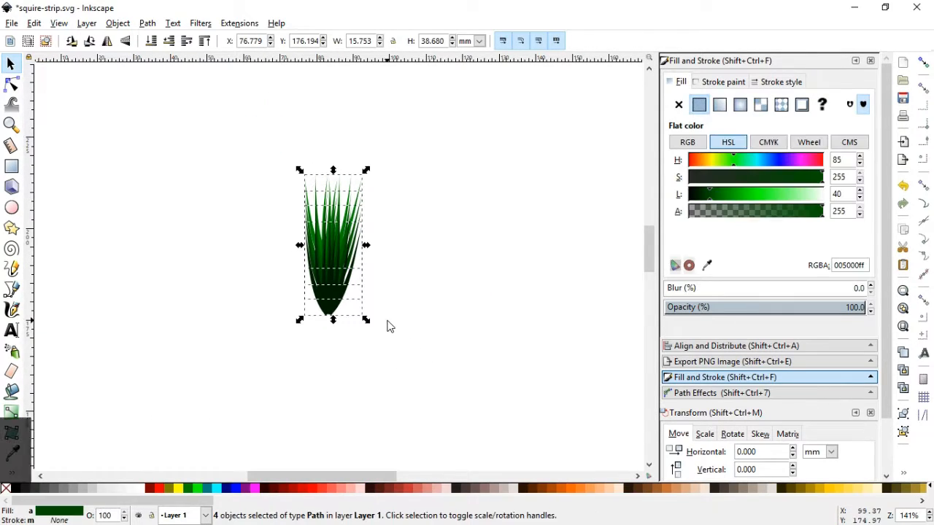
key(ctrl+d)
drag(353, 320, 362, 255)
click(117, 23)
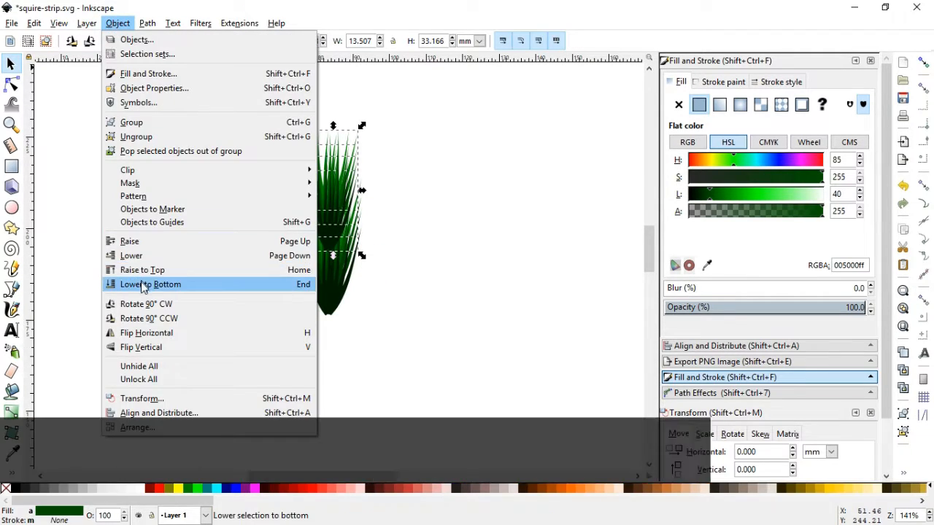
click(143, 288)
click(195, 324)
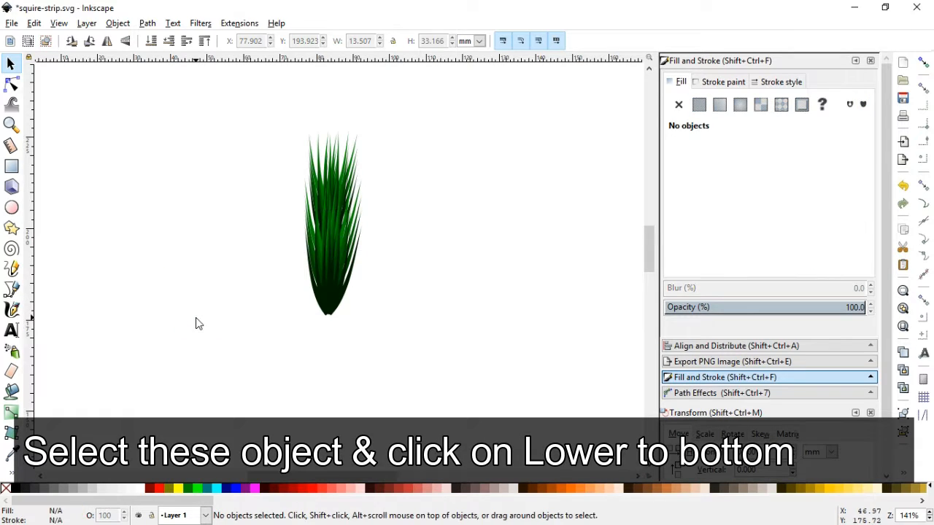
Move the complete grass clump left, and place a duplicate overlapping its lower part to lengthen it.
mouse_move(267, 110)
mouse_down()
mouse_move(365, 321)
mouse_move(188, 336)
mouse_up()
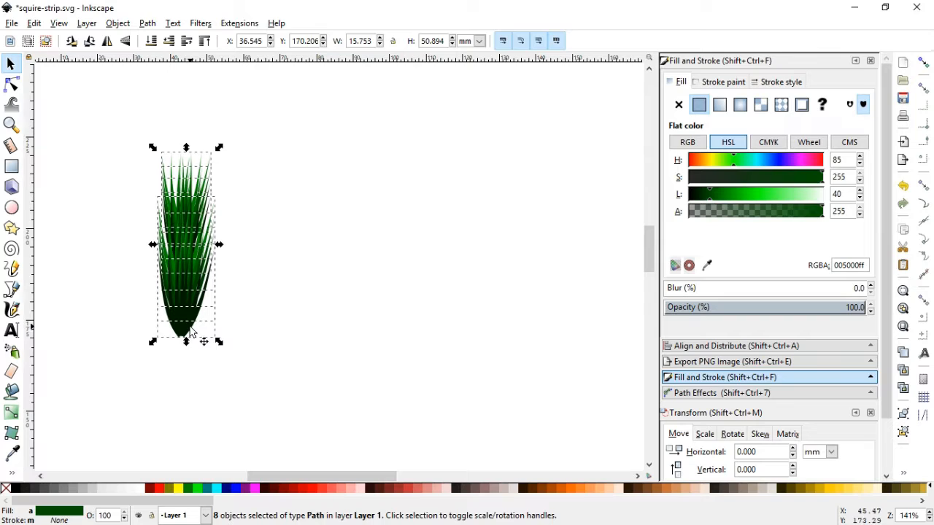
key(ctrl+d)
drag(185, 264, 185, 349)
click(314, 332)
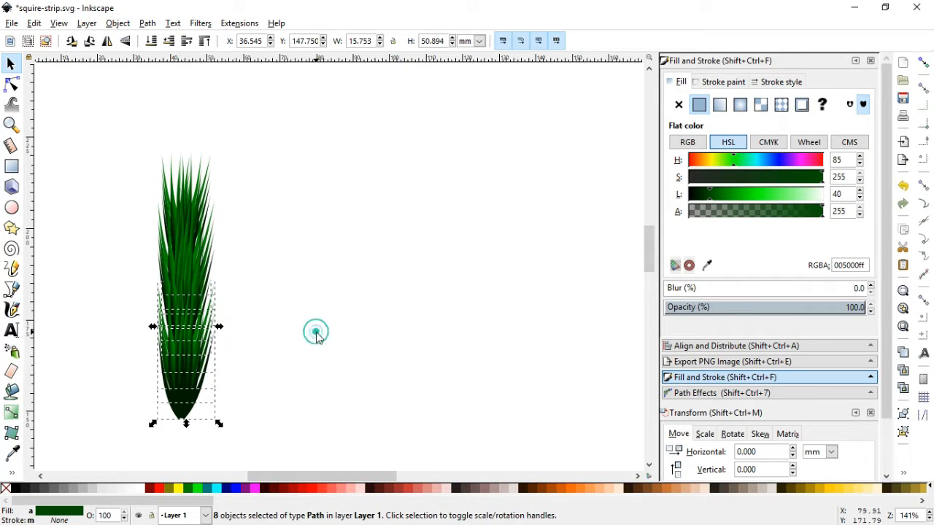
Group all the pieces of the lengthened grass clump and save the drawing.
drag(117, 124, 277, 442)
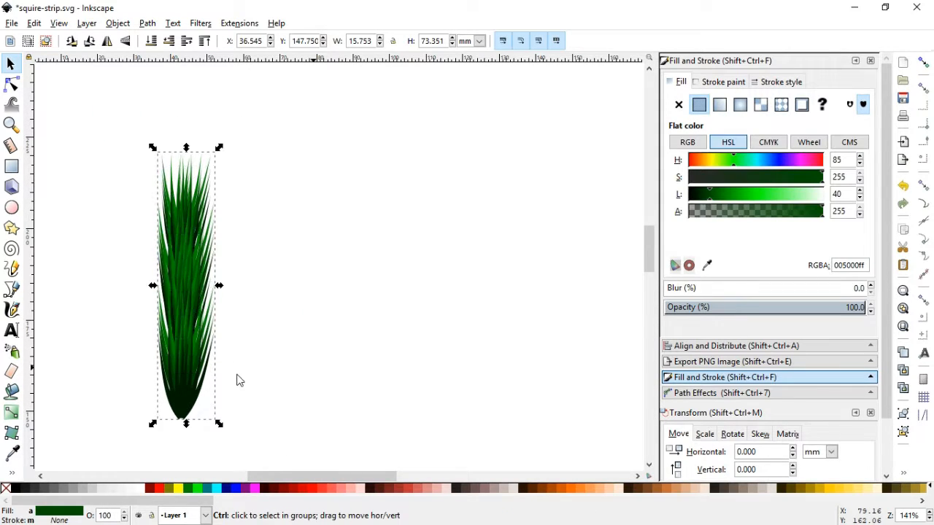
click(286, 373)
key(ctrl+s)
Draw a rectangle about 17 by 44 mm to the right of the grass clump and convert it to a path.
key(r)
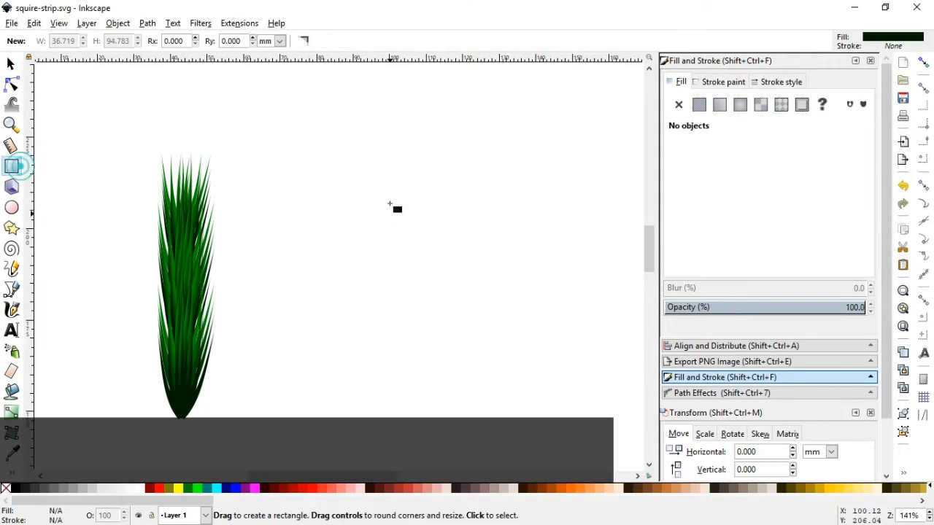
mouse_move(368, 169)
mouse_down()
mouse_move(438, 319)
mouse_move(431, 330)
mouse_up()
click(10, 64)
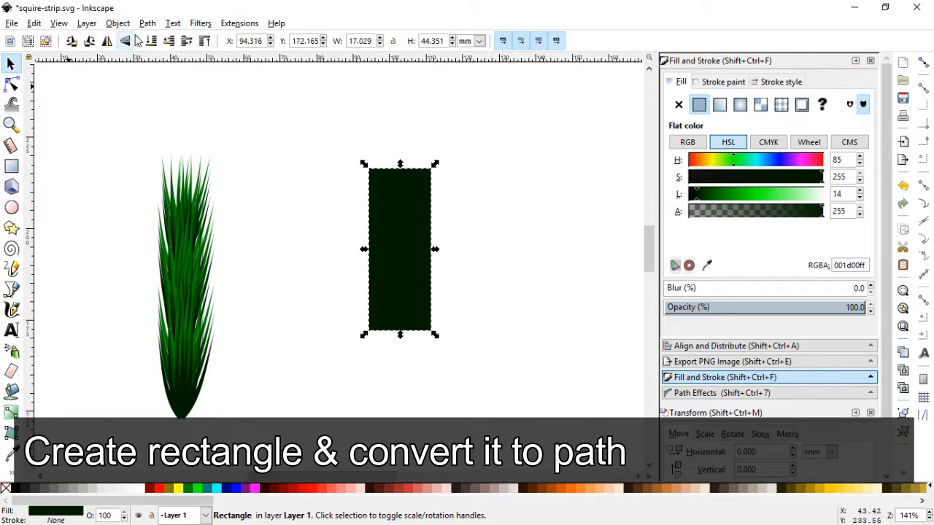
click(146, 22)
click(171, 37)
Add a middle node to the rectangle's top and bottom edges, and pull the bottom one down into a point.
key(n)
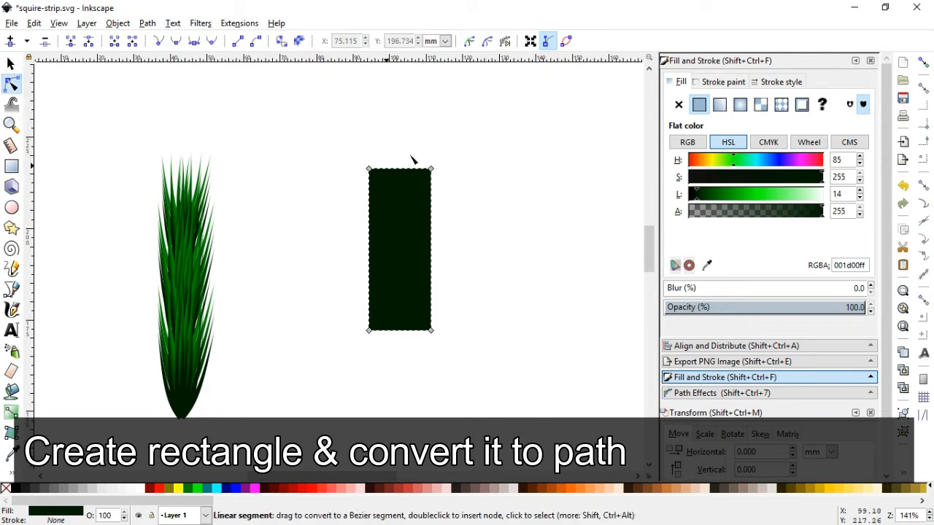
double_click(401, 169)
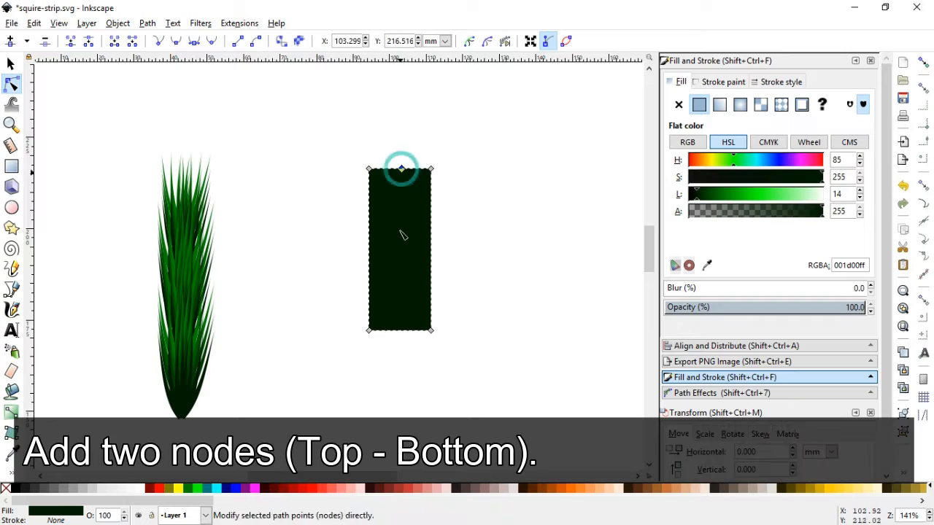
double_click(401, 330)
drag(400, 336, 401, 364)
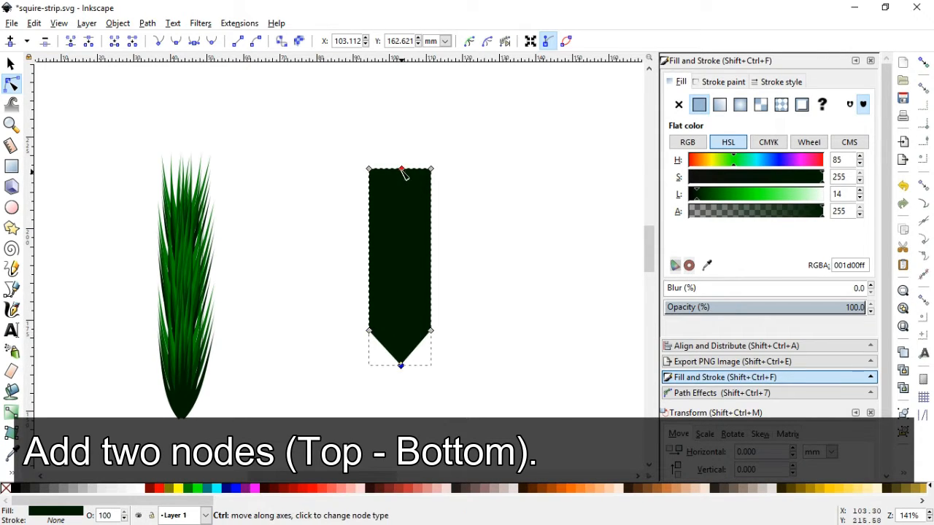
Form a leaf about 25 by 61 mm by raising the top middle node, deleting the four corner nodes and widening the lower curves.
drag(402, 169, 482, 343)
key(Delete)
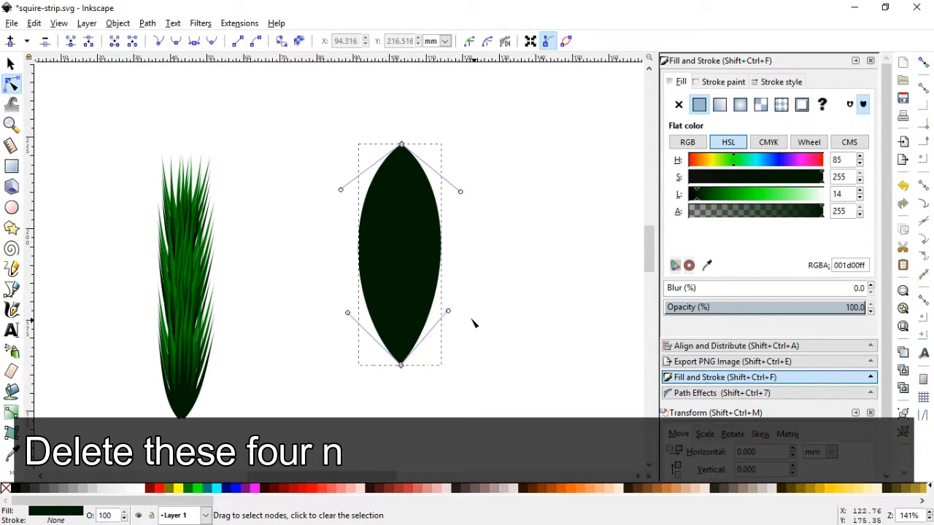
drag(449, 313, 460, 326)
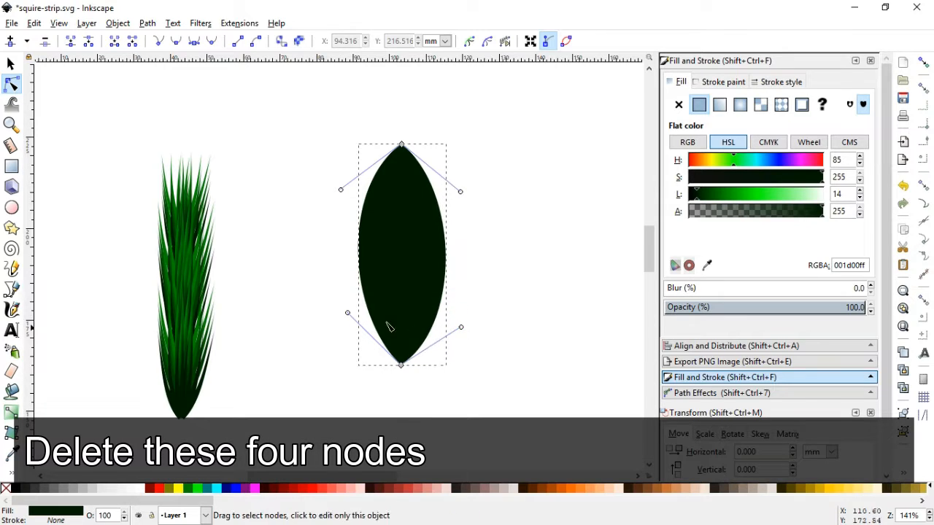
drag(347, 315, 340, 330)
Fill the leaf shape with bright red, and make a duplicate over it filled with dark red 550000.
click(11, 64)
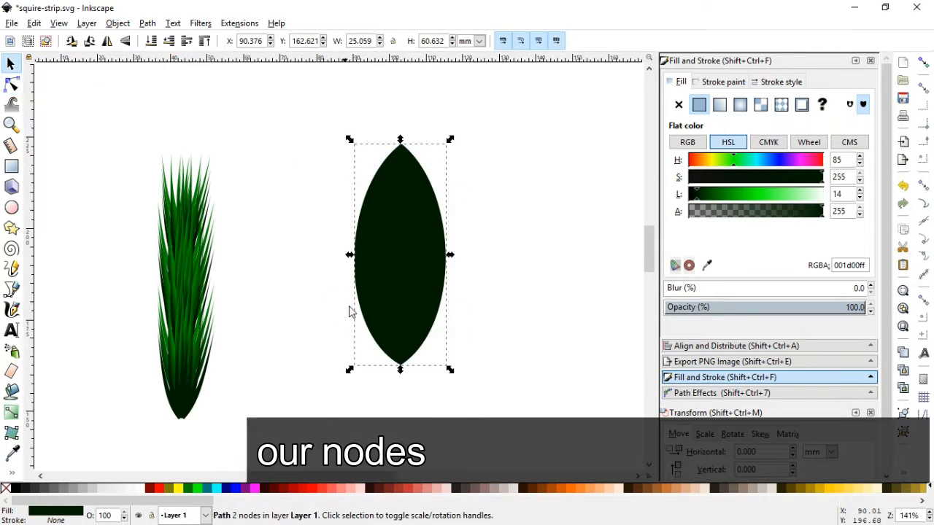
click(303, 489)
click(275, 488)
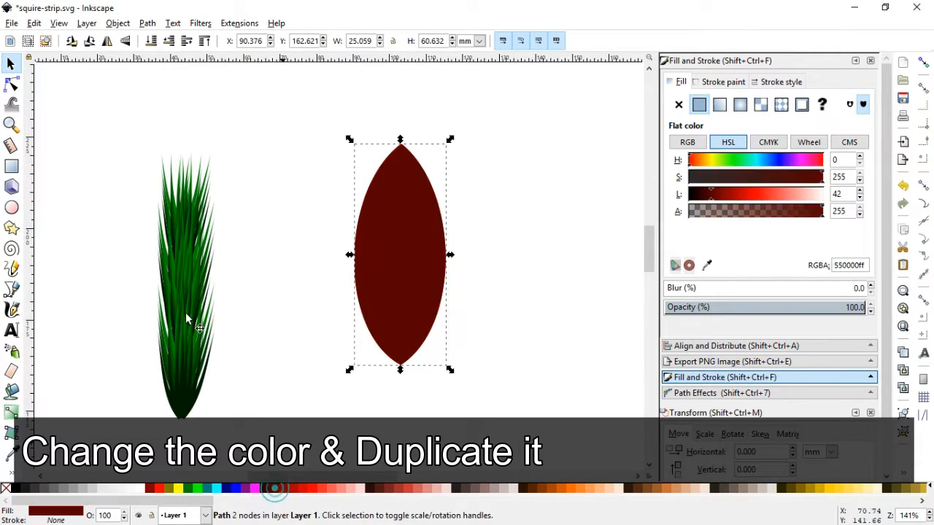
Draw a rectangle about 87 mm high over the leaf's left half and subtract it from the dark red copy.
key(r)
drag(312, 91, 400, 410)
click(11, 64)
shift+click(416, 277)
click(148, 23)
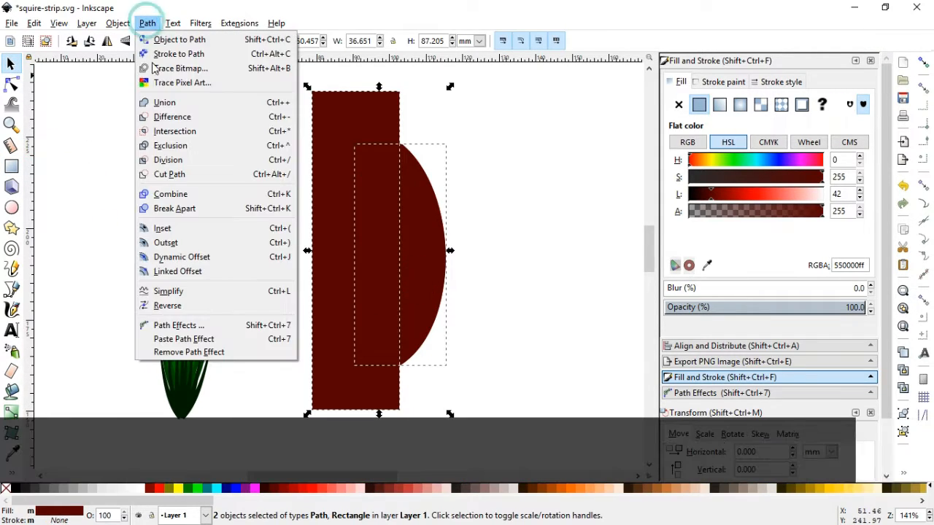
click(173, 117)
click(478, 217)
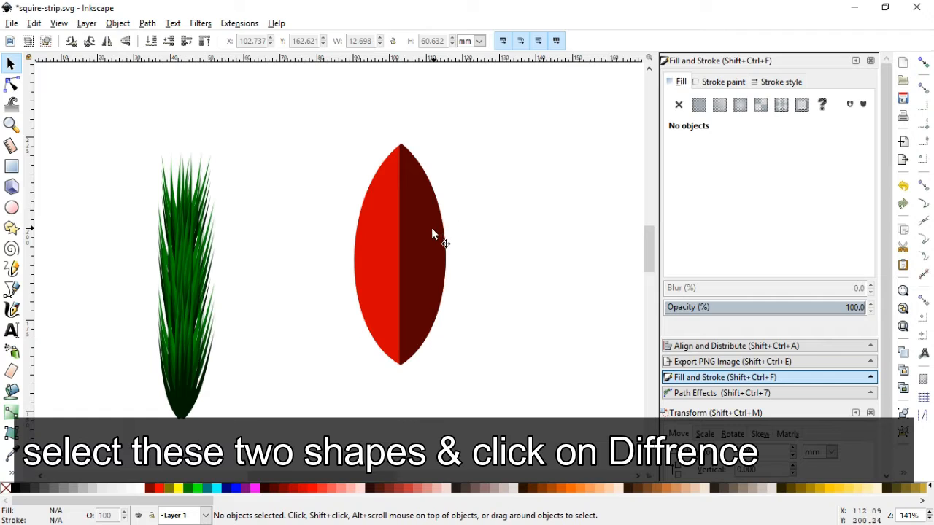
Move the dark red half's upper inner node so its inner edge meets the leaf's top tip.
click(430, 230)
click(506, 219)
key(z)
drag(377, 136, 454, 211)
click(10, 85)
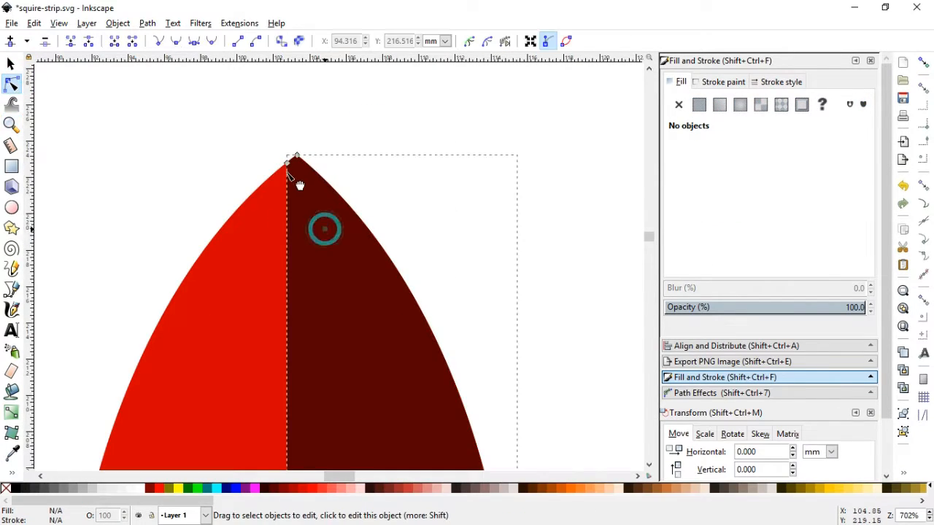
click(323, 225)
drag(295, 156, 295, 190)
click(11, 65)
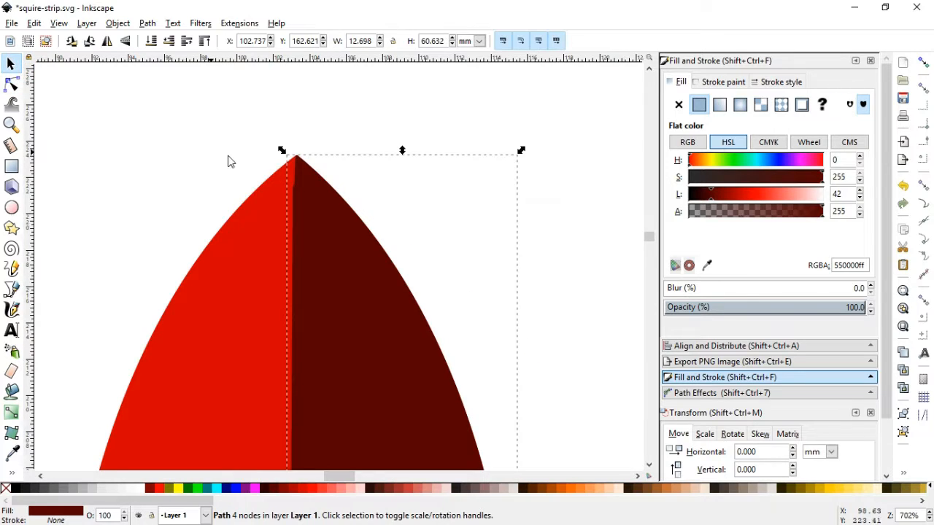
click(260, 148)
Move the dark red half's lower inner node onto the leaf's bottom tip so the seam runs straight.
key(minus)
key(minus)
key(minus)
key(minus)
key(minus)
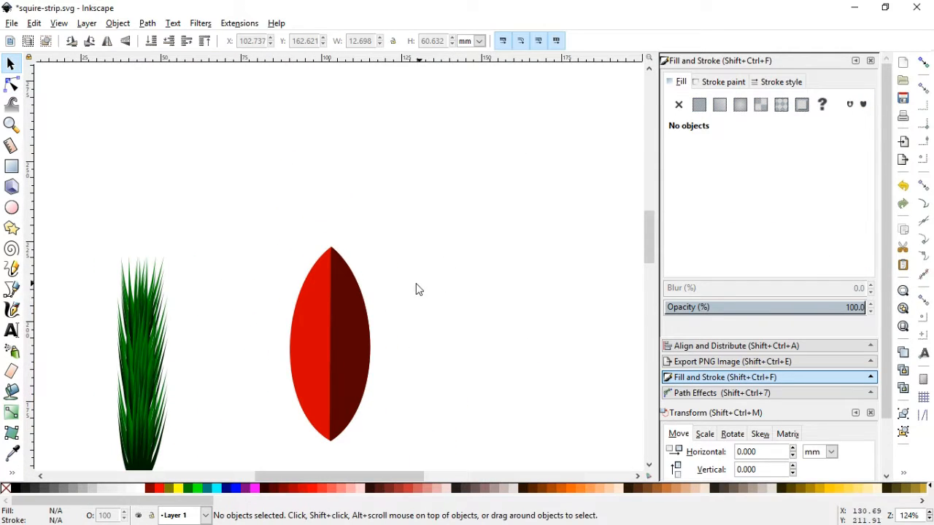
key(z)
drag(265, 354, 425, 421)
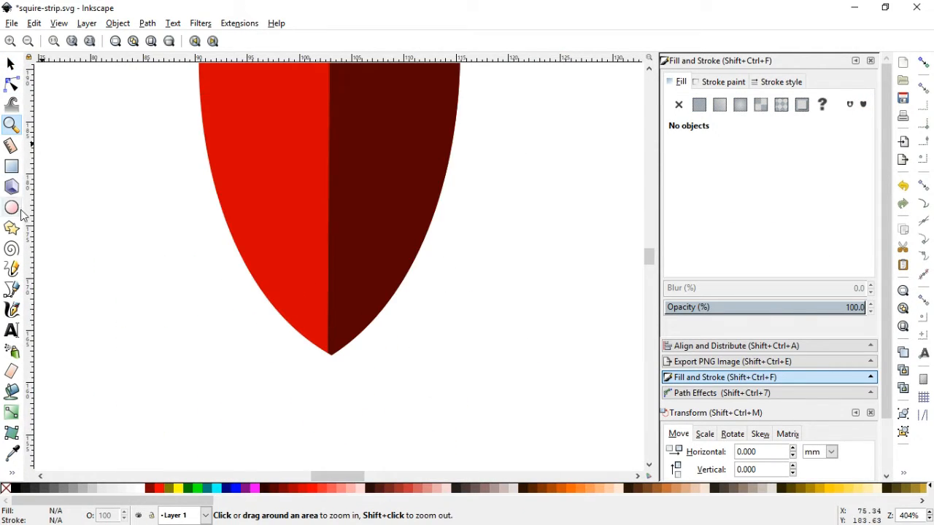
click(11, 85)
click(328, 353)
drag(329, 355, 332, 355)
click(10, 64)
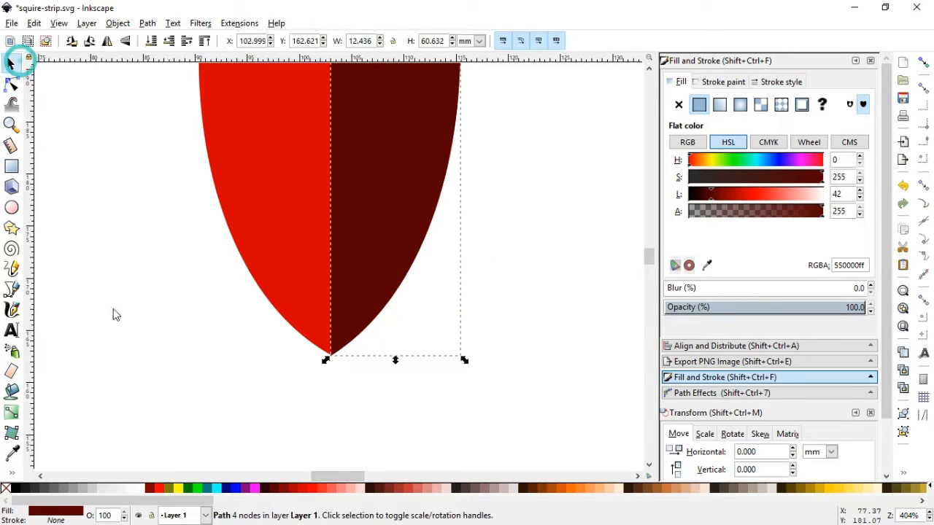
click(115, 312)
Draw a tapered Bezier line about 27 mm long with the Triangle in shape, from the leaf's bottom tip up along the seam.
click(11, 289)
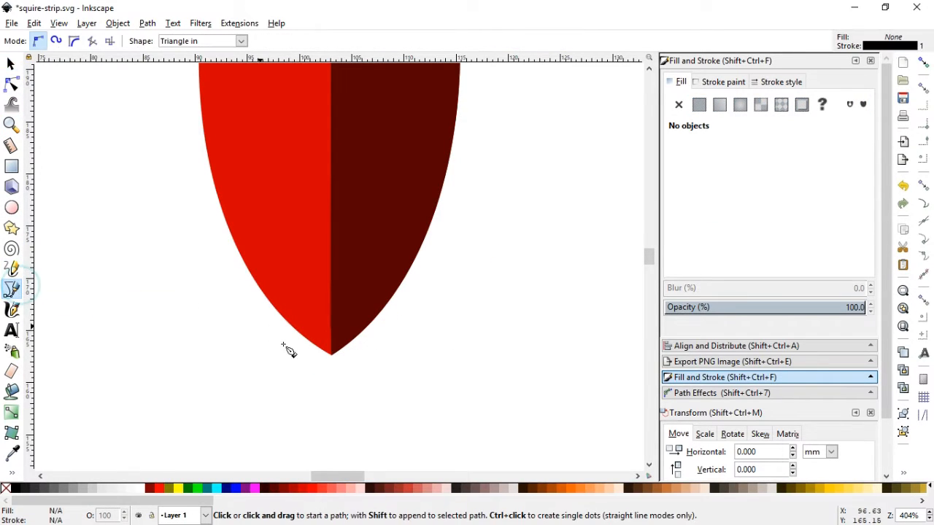
click(330, 355)
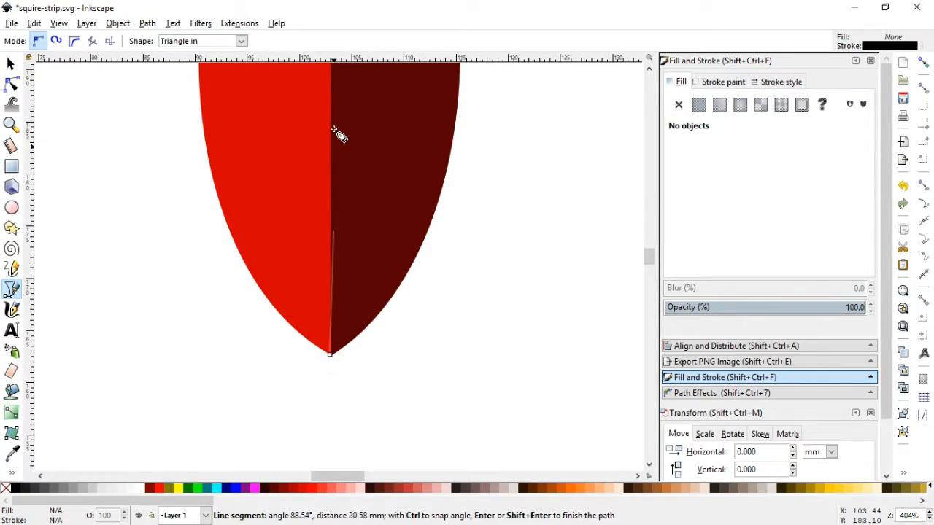
click(332, 68)
key(Return)
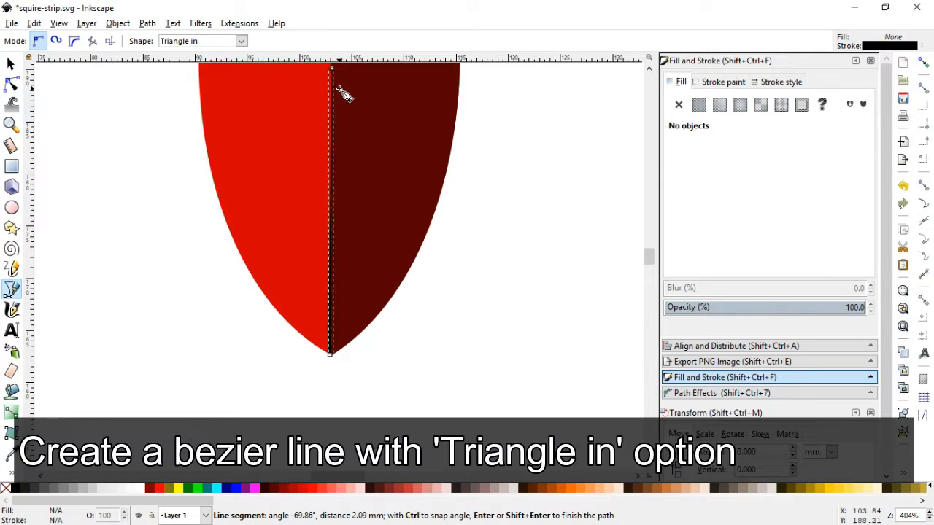
click(11, 85)
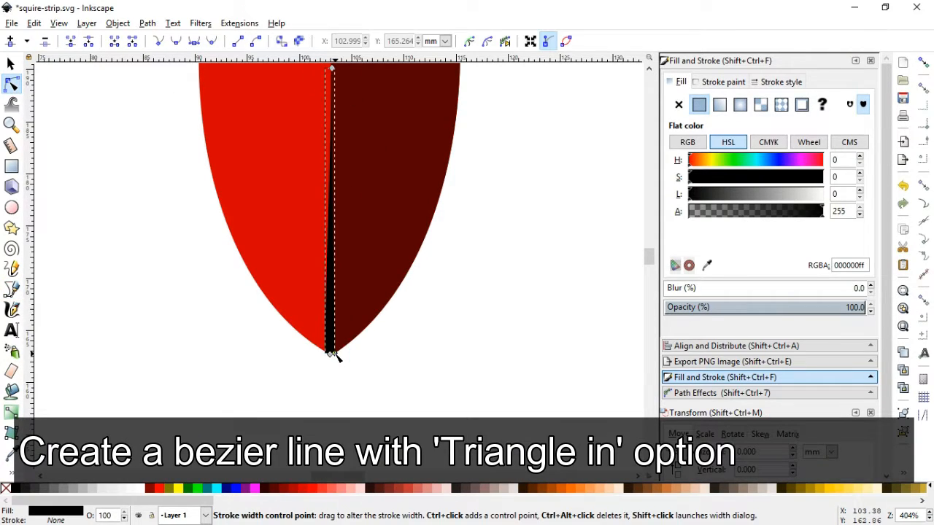
Fill the tapered seam line with very dark red 2B0000.
click(274, 487)
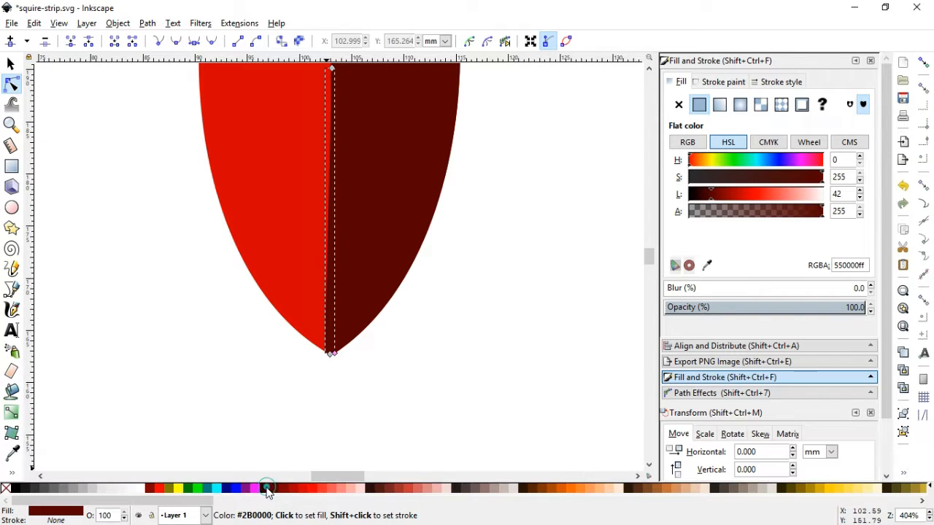
click(10, 63)
click(417, 377)
Apply a linear gradient to the full bright red leaf, running from its lower end up to beyond its top tip.
key(minus)
key(minus)
key(minus)
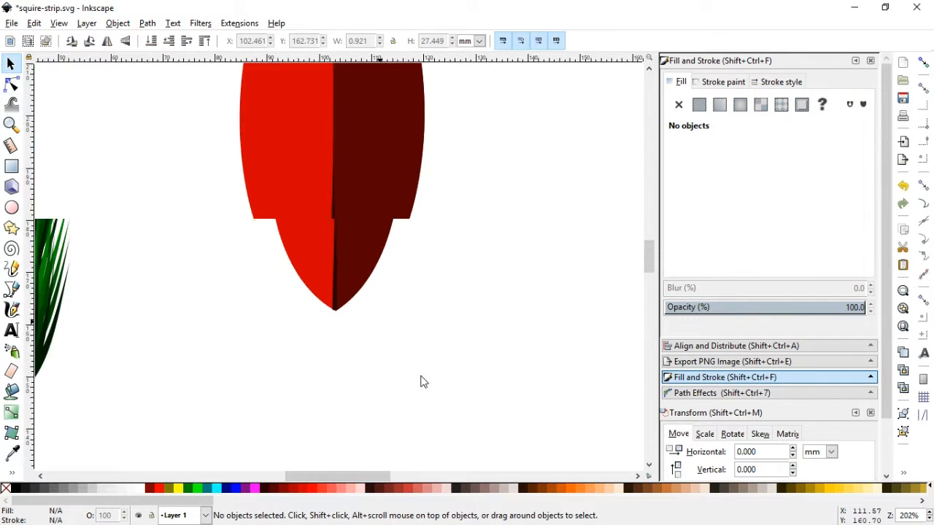
click(421, 355)
key(minus)
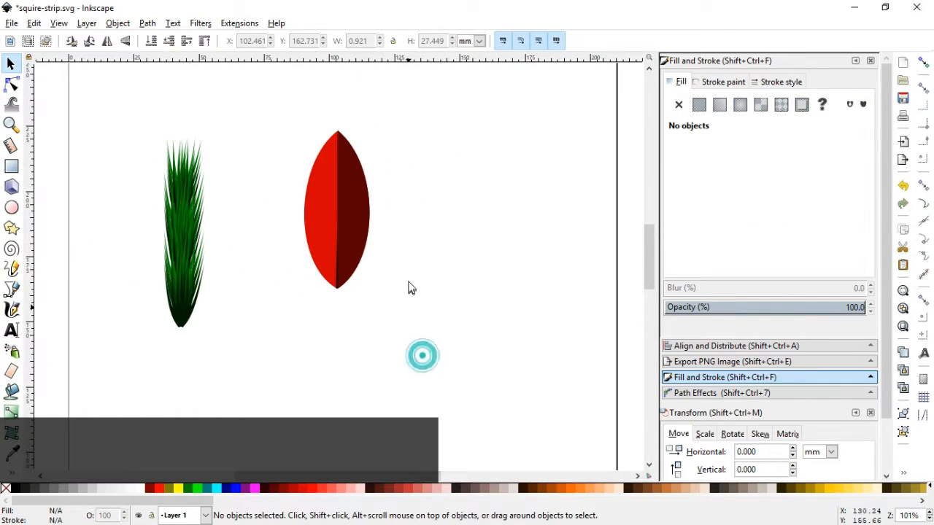
click(370, 243)
click(720, 105)
key(g)
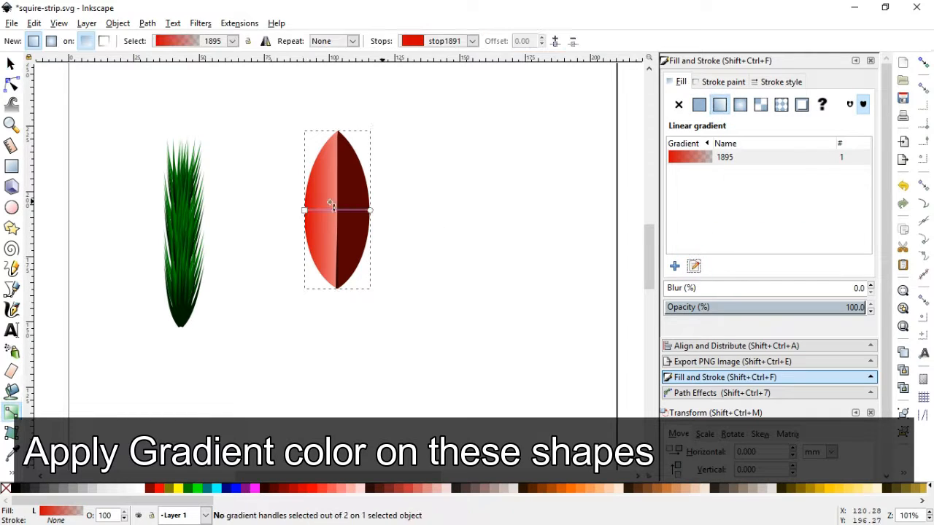
drag(305, 210, 318, 294)
drag(347, 177, 328, 132)
Make the leaf gradient's upper stop fully opaque and set its lower stop to dark red 9a0000.
drag(685, 306, 886, 301)
click(319, 291)
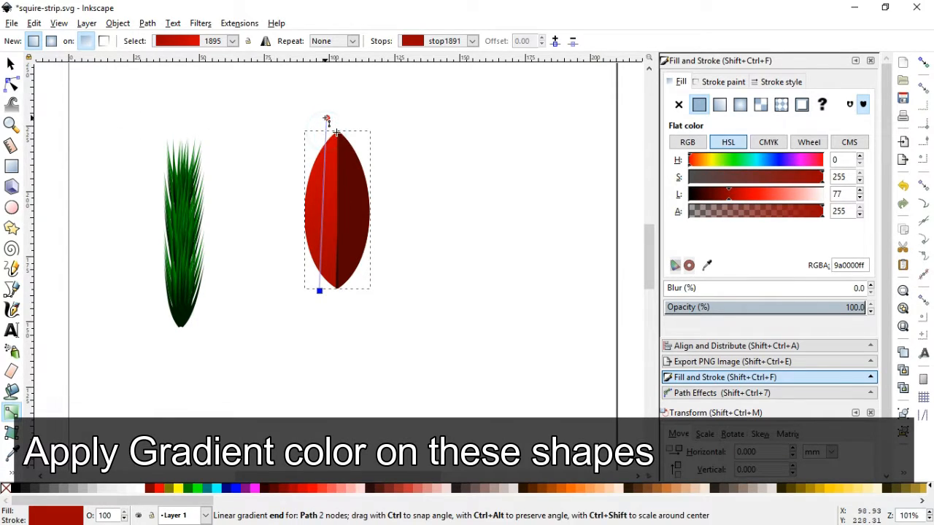
key(s)
click(404, 232)
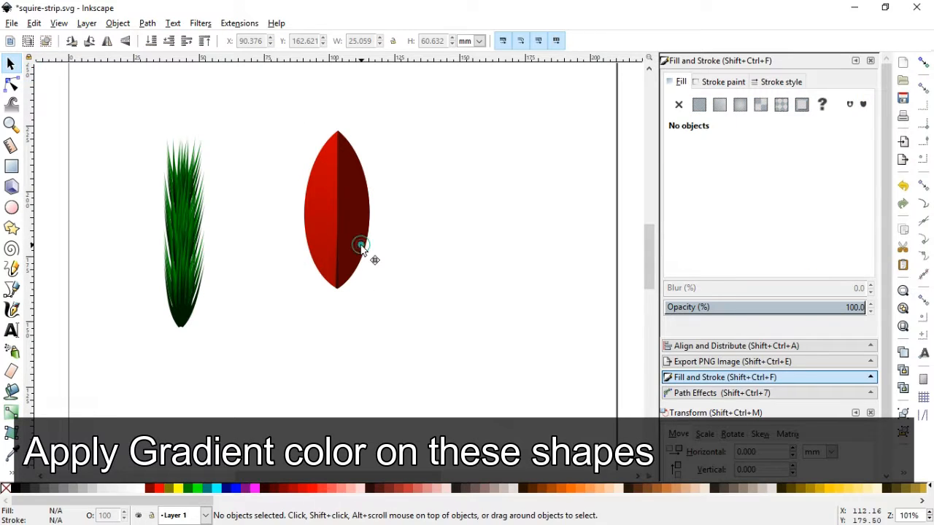
Apply the leaf's red linear gradient to the dark right half, running from near its lower end to above the top tip.
click(361, 247)
click(720, 107)
click(698, 173)
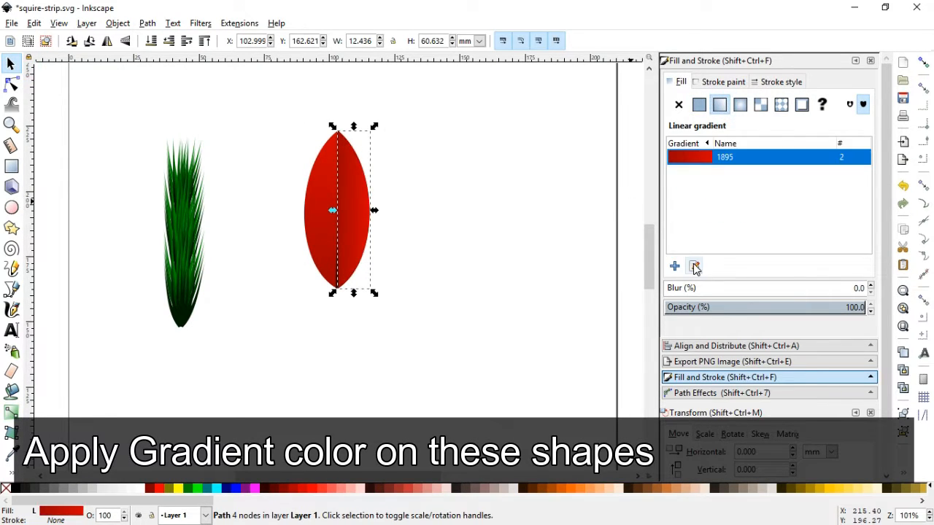
key(g)
drag(339, 211, 349, 283)
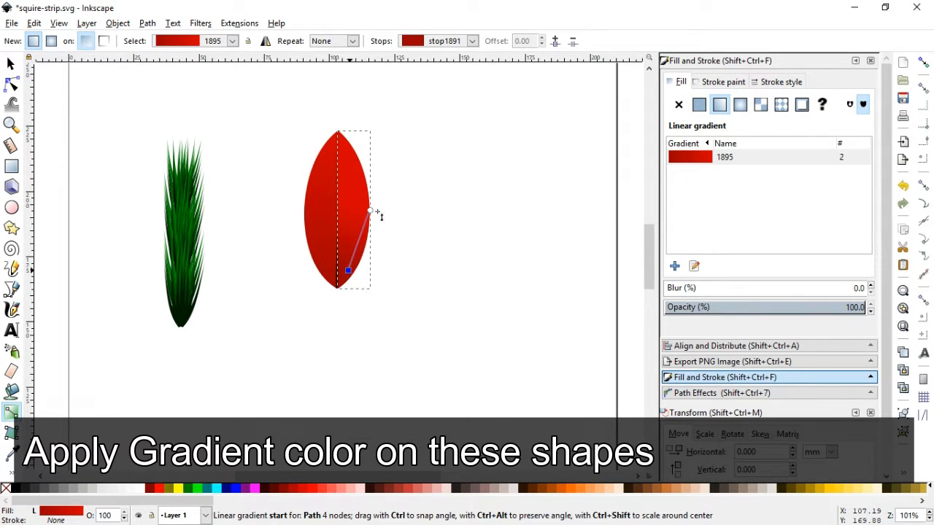
drag(376, 213, 352, 106)
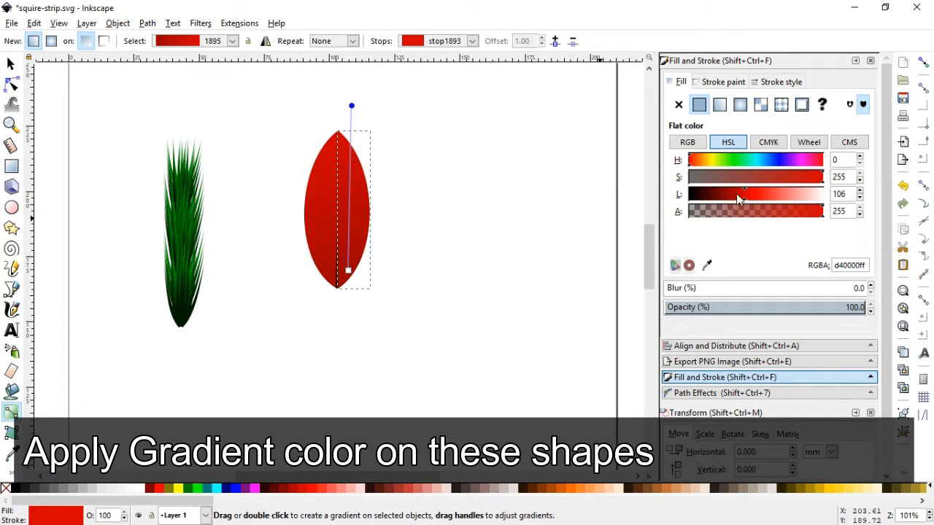
Darken the right half's gradient, setting its lower stop to dark red 820000.
click(347, 271)
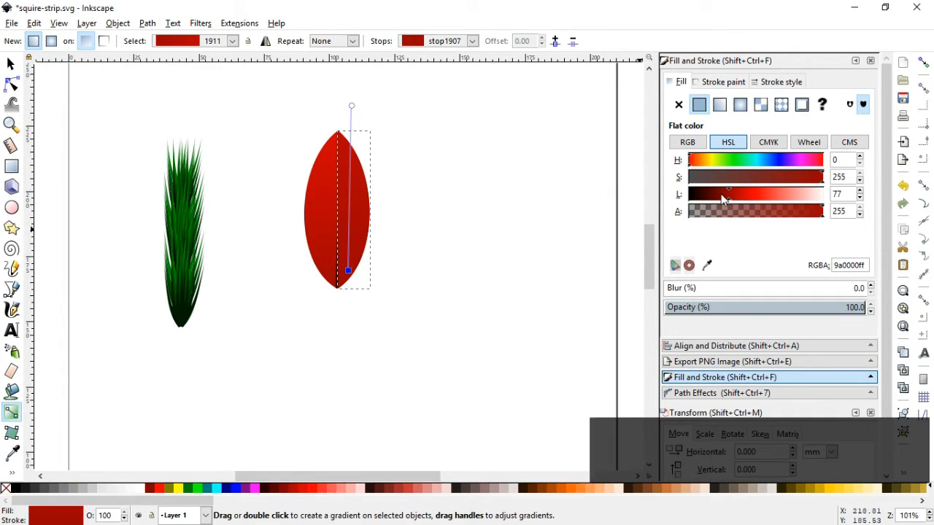
click(722, 198)
click(11, 65)
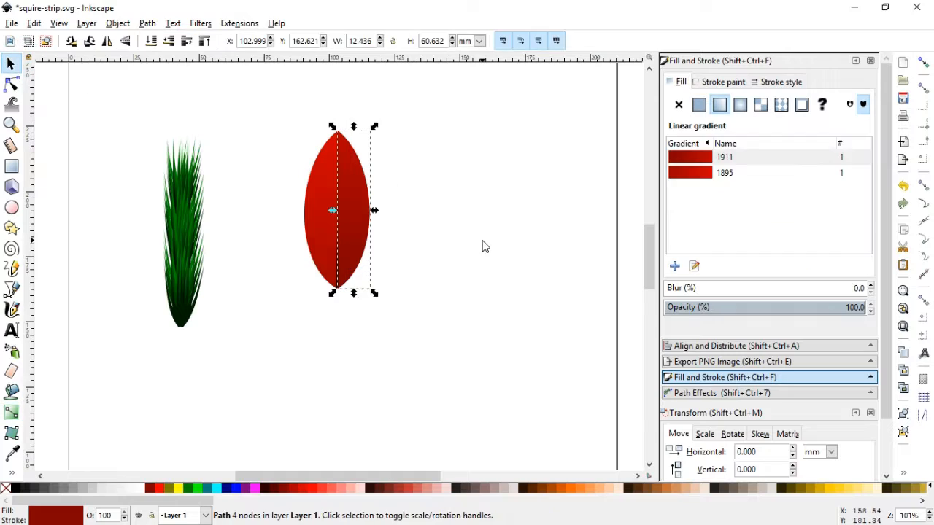
click(482, 247)
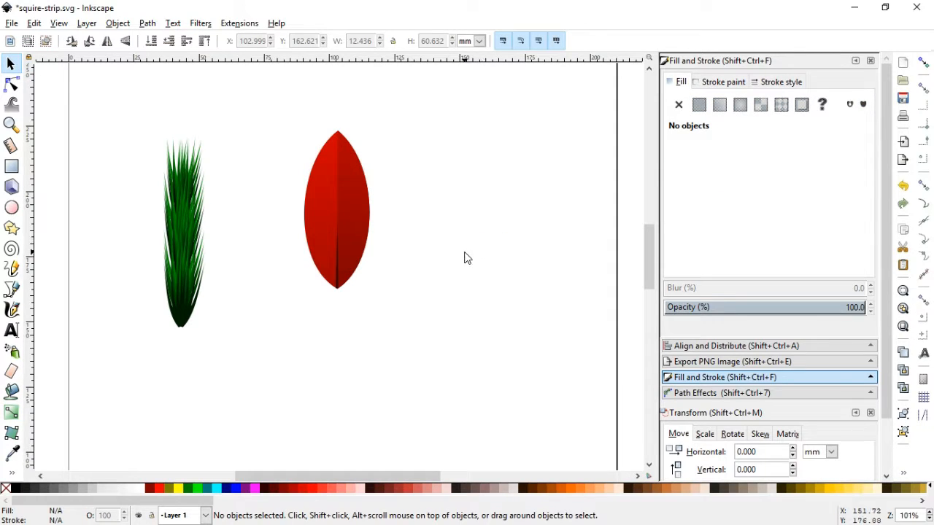
Move all three leaf pieces to the right, scale them down to about 18 by 44 mm, and save the document.
drag(279, 114, 421, 331)
drag(357, 194, 422, 191)
drag(432, 268, 430, 264)
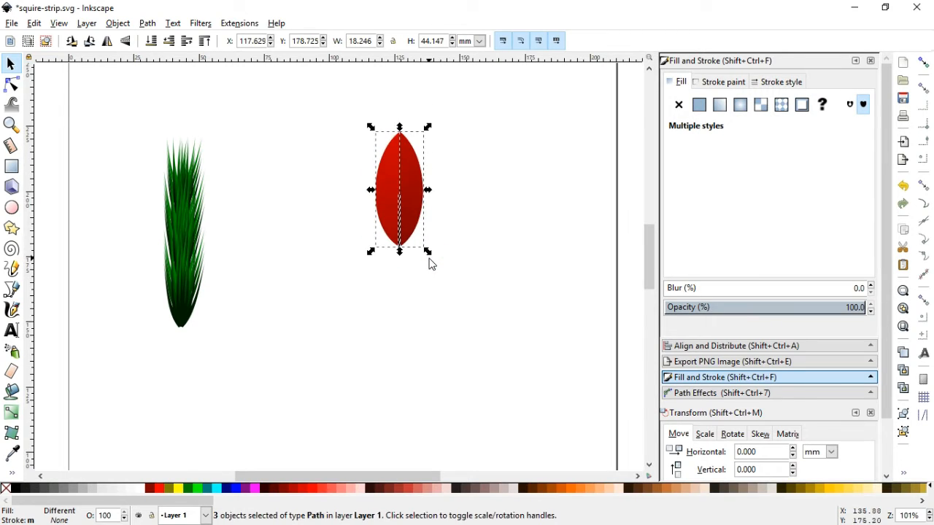
click(380, 323)
scroll(645, 252, down, 2)
key(ctrl+s)
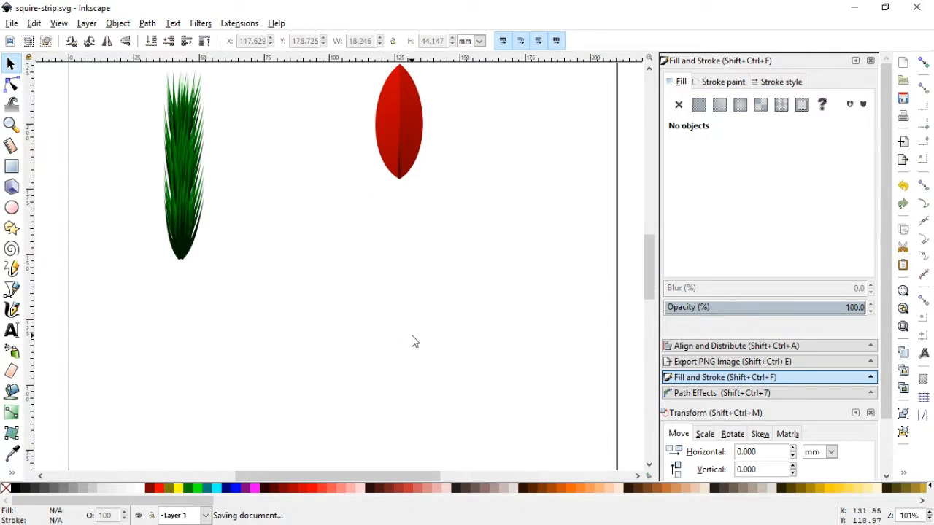
Draw a circle about 3.7 mm in diameter in the empty area below the grass and convert it to a path.
click(12, 124)
drag(121, 290, 257, 435)
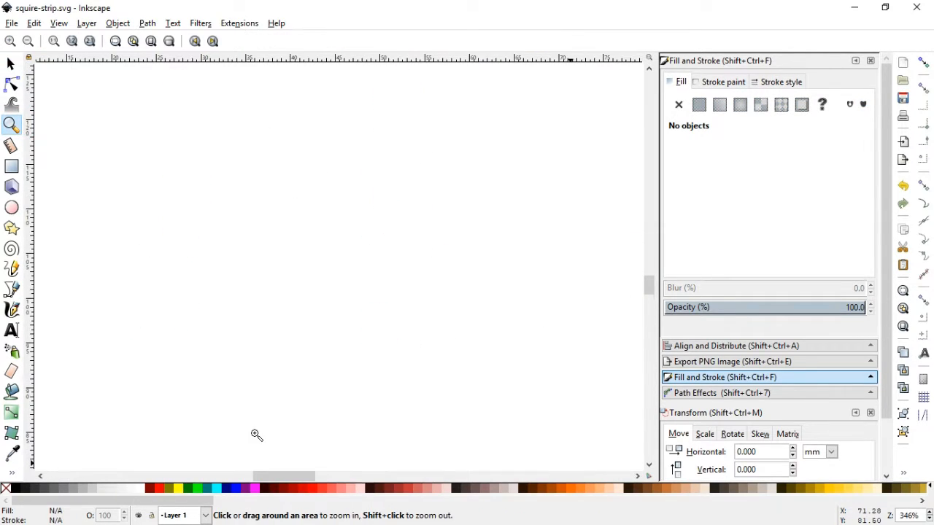
click(12, 208)
drag(193, 211, 228, 251)
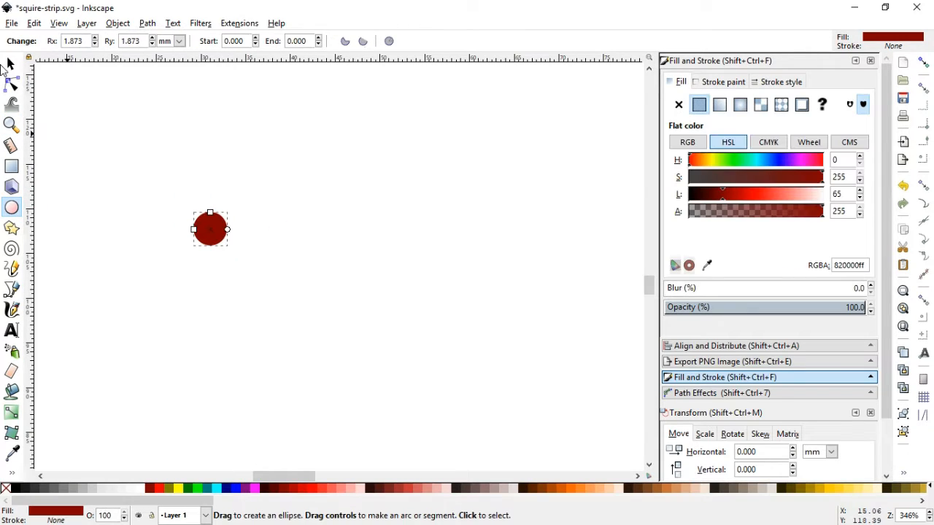
click(147, 22)
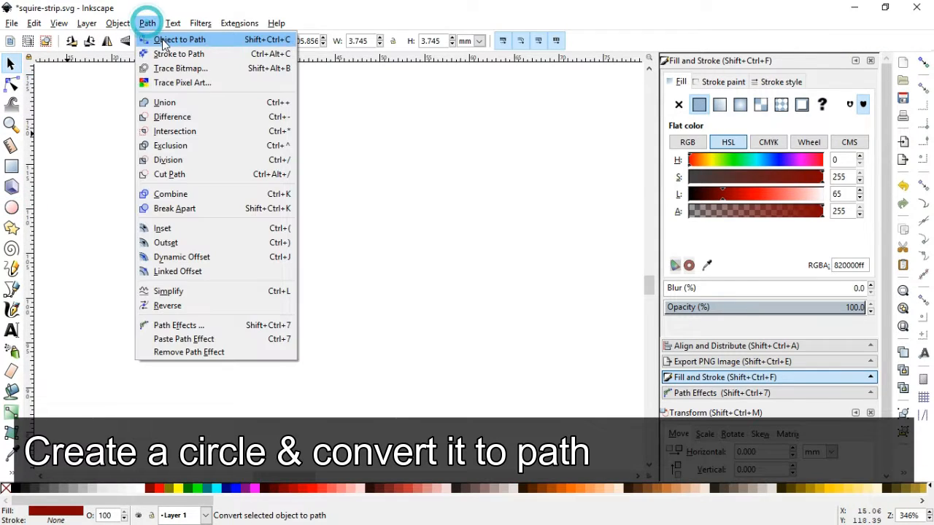
click(165, 38)
Pull the circle's lower edge down into a pointed tail, about 11 mm high overall, and fill the shape with dark red 550000.
click(11, 84)
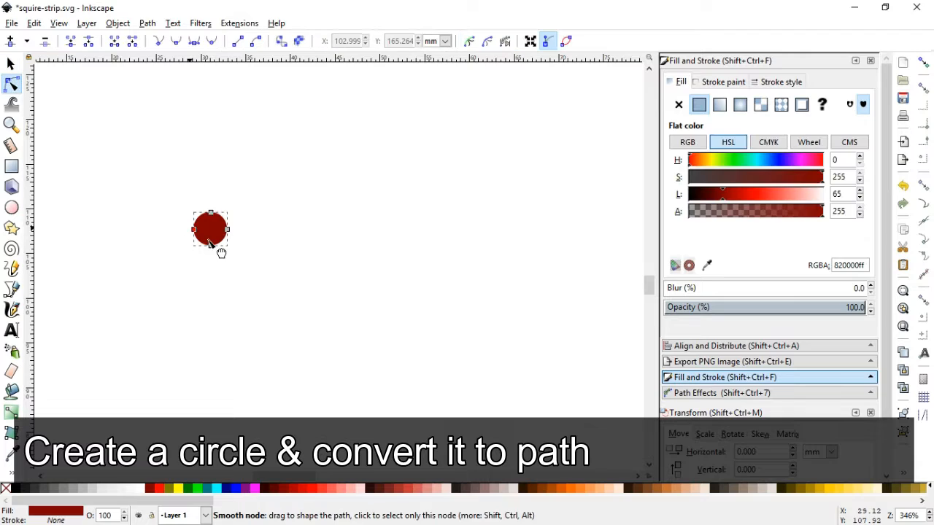
drag(211, 245, 221, 313)
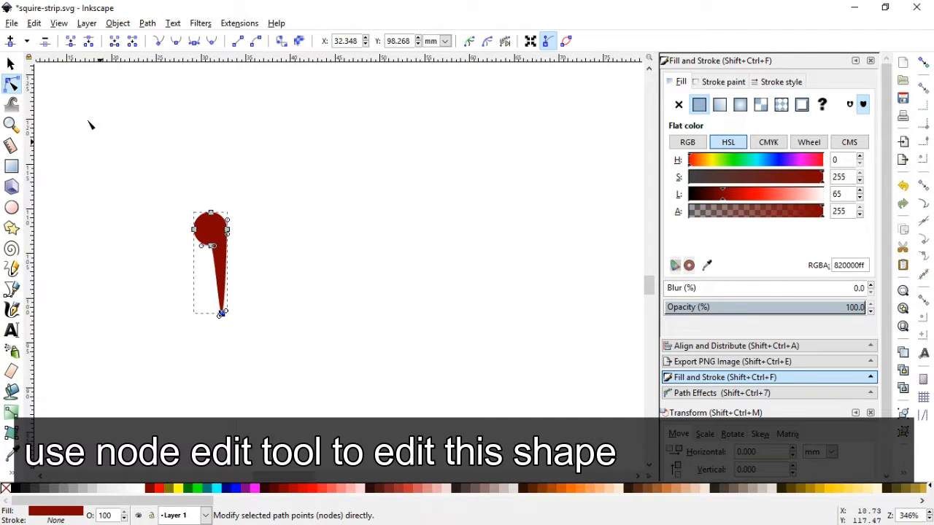
key(s)
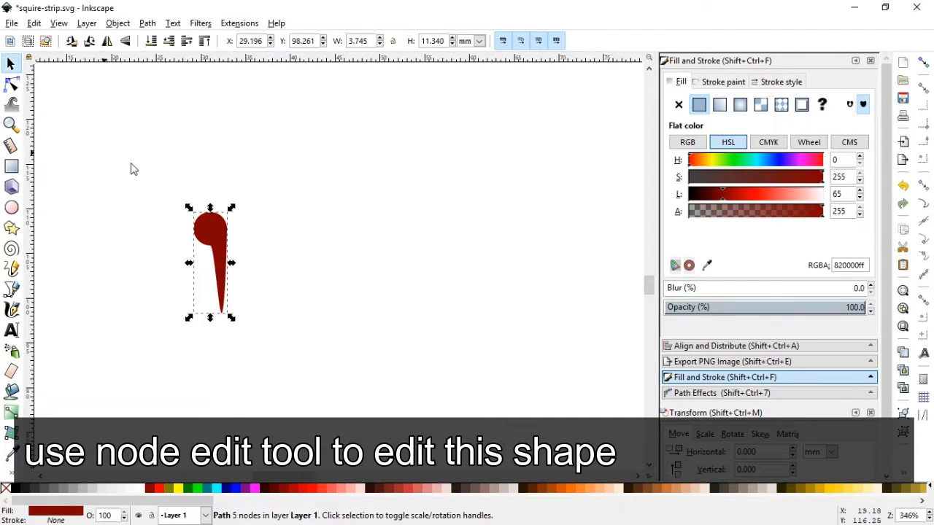
click(271, 488)
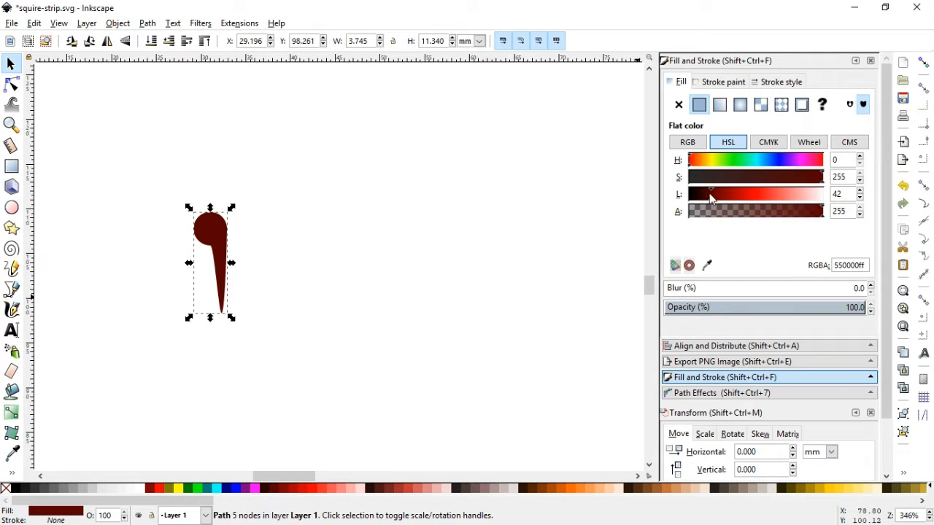
click(376, 297)
Save the document.
key(minus)
key(minus)
key(minus)
key(minus)
key(minus)
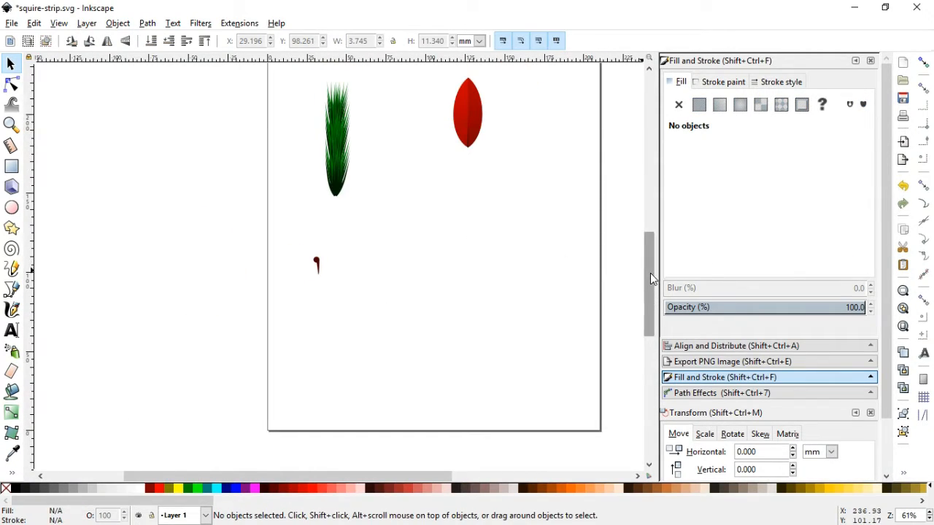
scroll(650, 273, up, 2)
key(ctrl+s)
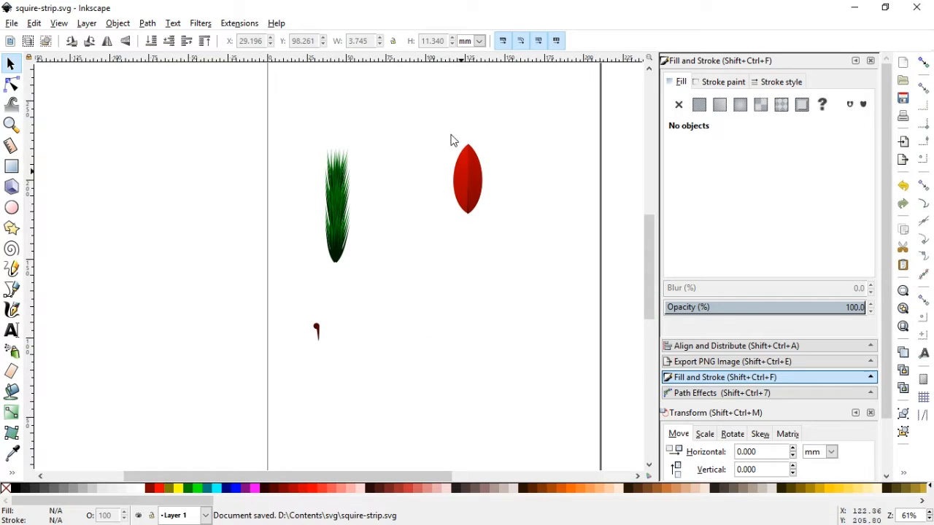
Select all three pieces of the red leaf and scale them down to about 10 by 25 mm.
drag(450, 137, 502, 241)
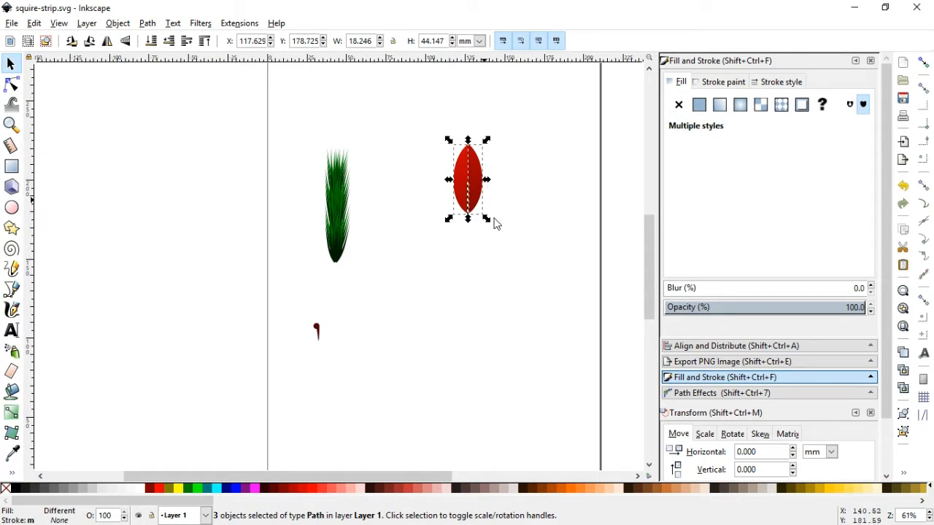
key(z)
drag(346, 121, 555, 264)
key(s)
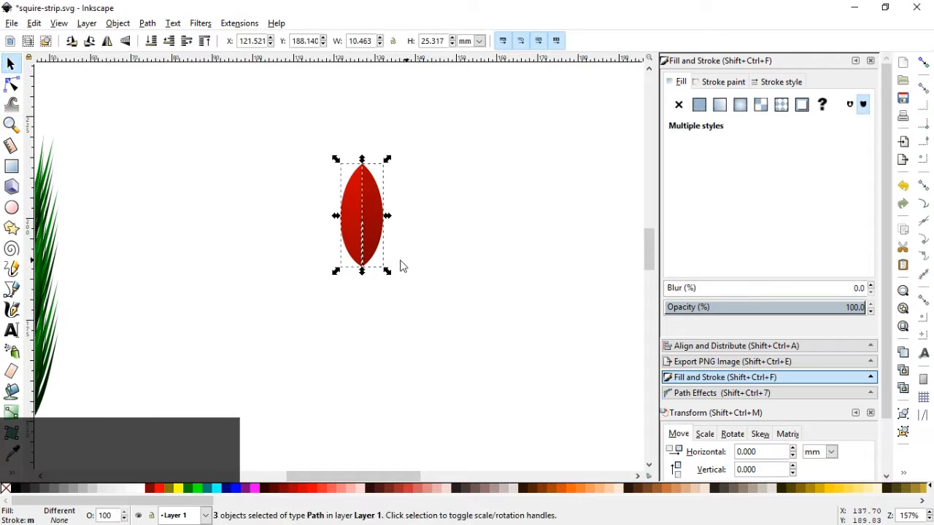
Duplicate the red leaf, place the copy to its right, and enlarge the copy to about 15 by 27 mm.
key(ctrl+d)
drag(379, 241, 520, 219)
drag(478, 164, 477, 157)
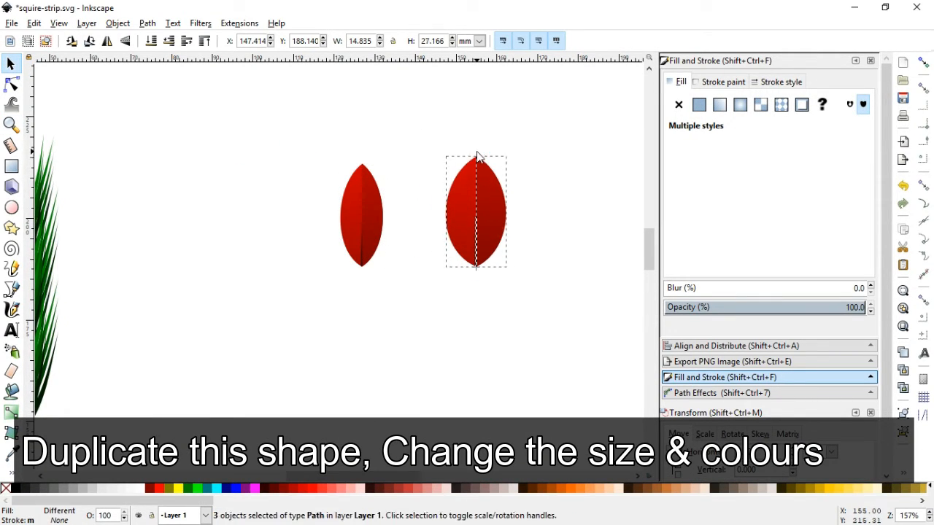
Darken the lower gradient stop of the larger leaf's left half to 650000 and extend the gradient upward beyond the leaf tip.
click(525, 253)
click(458, 216)
click(694, 267)
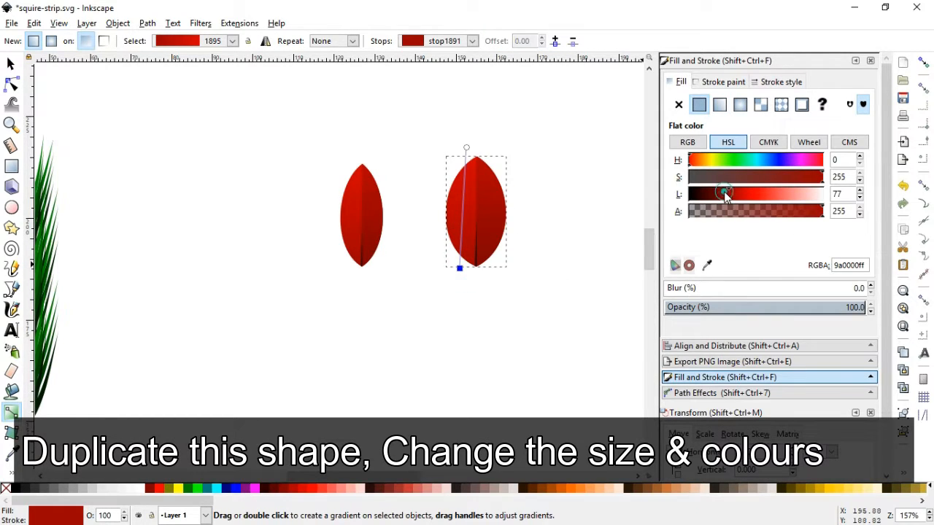
drag(725, 191, 714, 194)
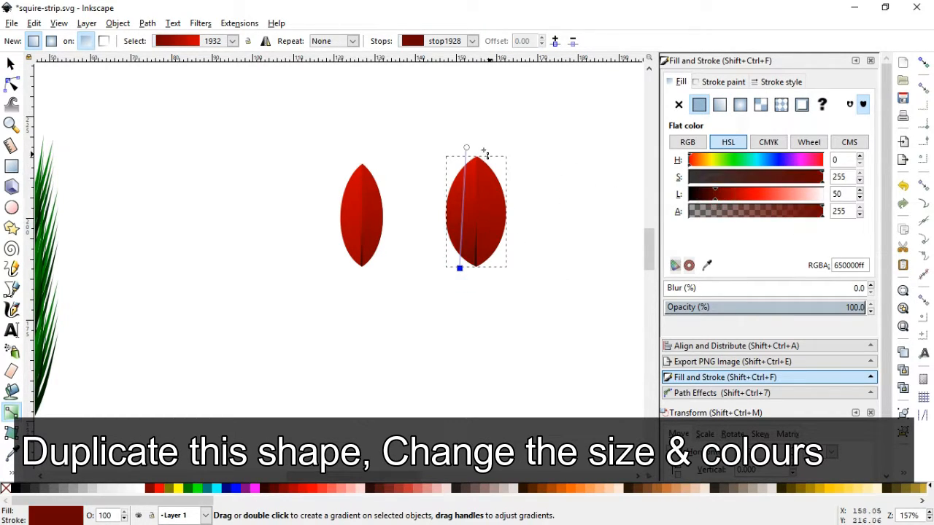
click(478, 186)
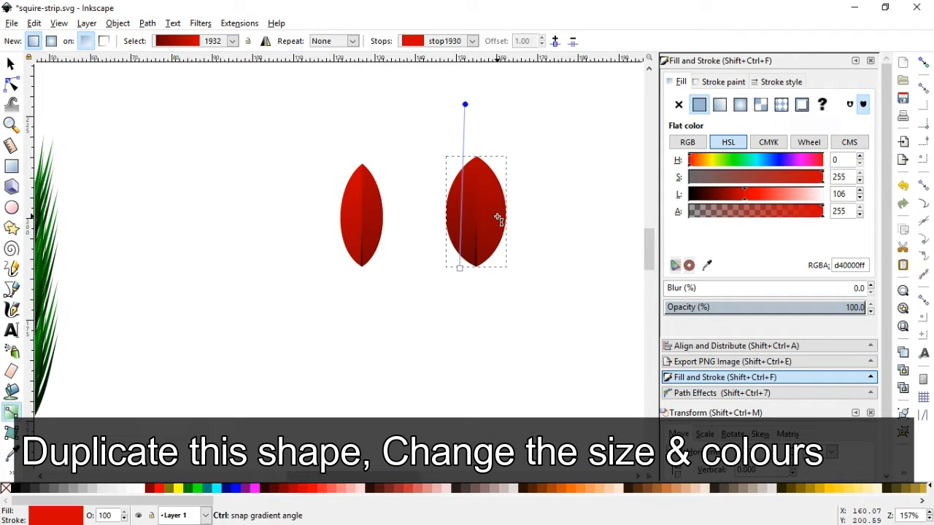
Darken the lower gradient stop of the larger leaf's right half to 490000 and extend its gradient further above the tip.
click(11, 65)
click(496, 233)
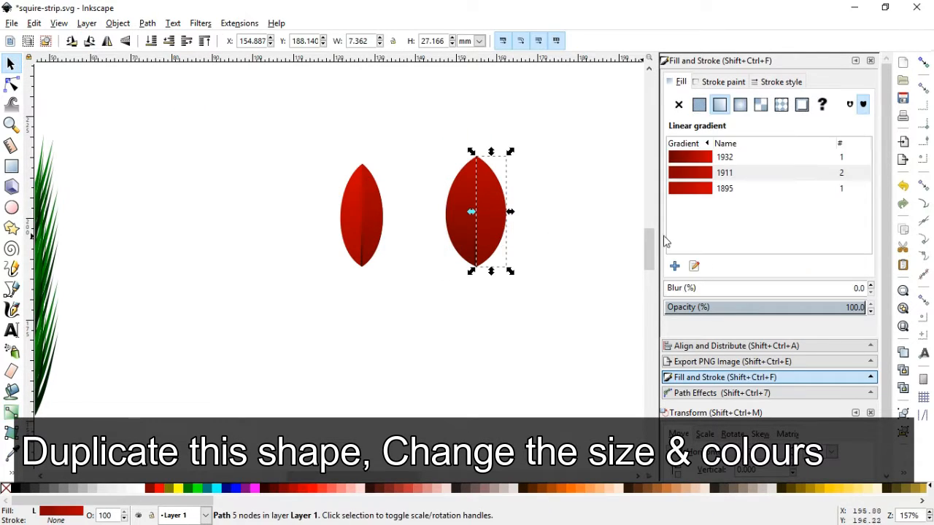
click(694, 265)
click(486, 254)
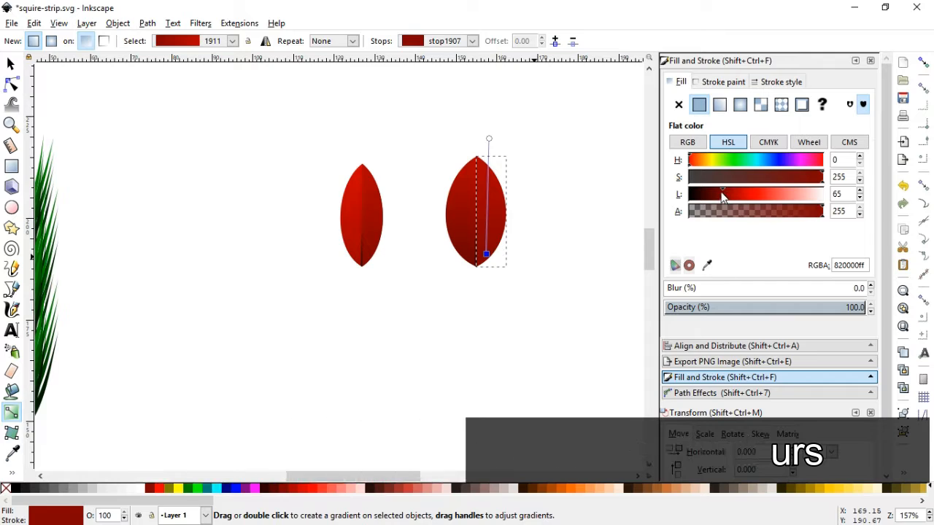
drag(719, 194, 708, 196)
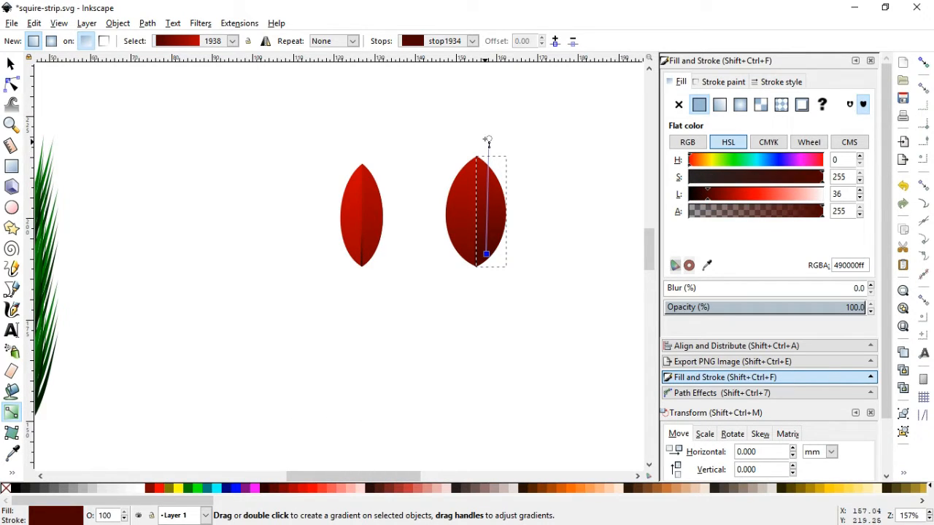
drag(488, 93, 488, 78)
Deselect the larger leaf and save the document.
click(10, 65)
click(466, 282)
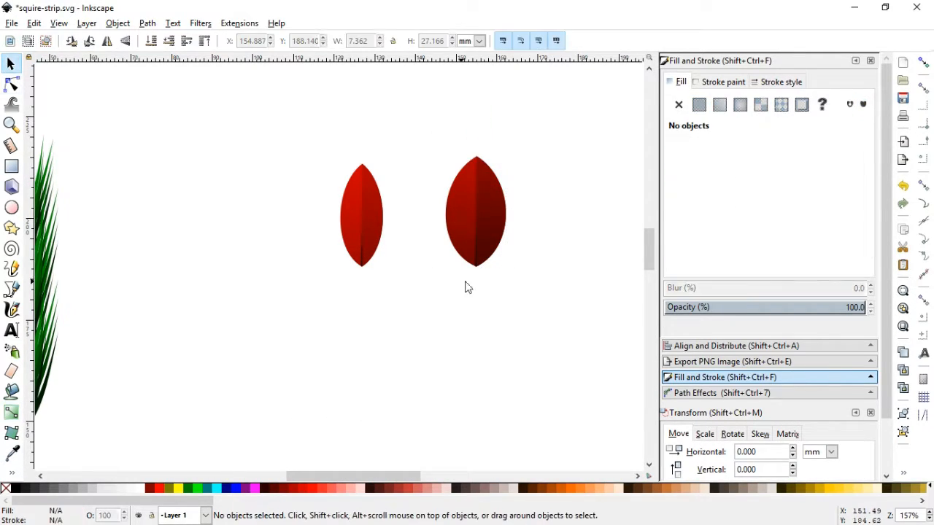
key(ctrl+s)
Move the smaller leaf about 10 mm to the left, and group the three pieces of each red leaf separately.
drag(317, 132, 405, 291)
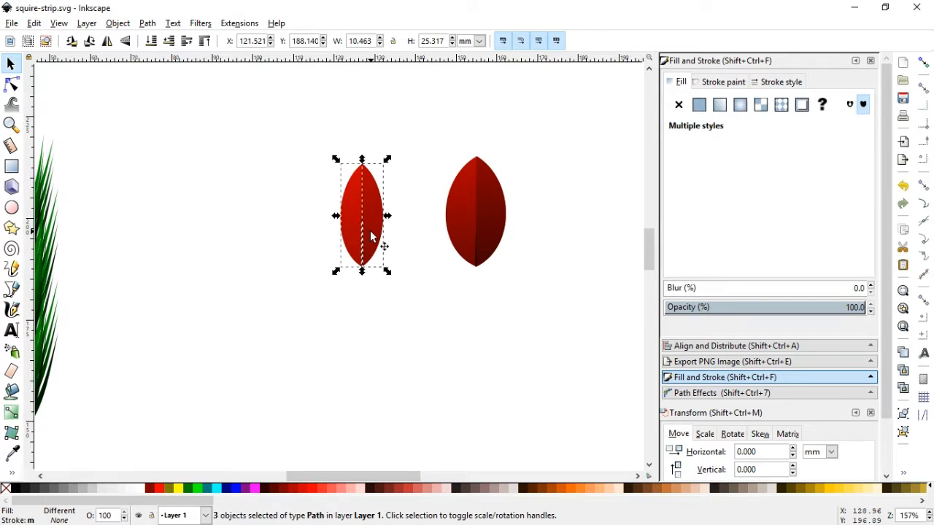
drag(375, 245, 347, 240)
key(ctrl+g)
click(458, 238)
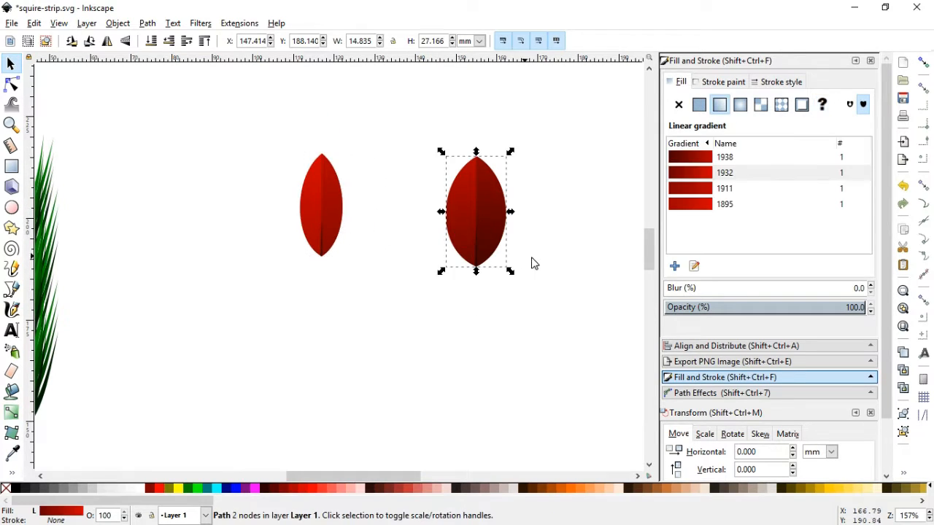
drag(416, 106, 538, 309)
key(ctrl+g)
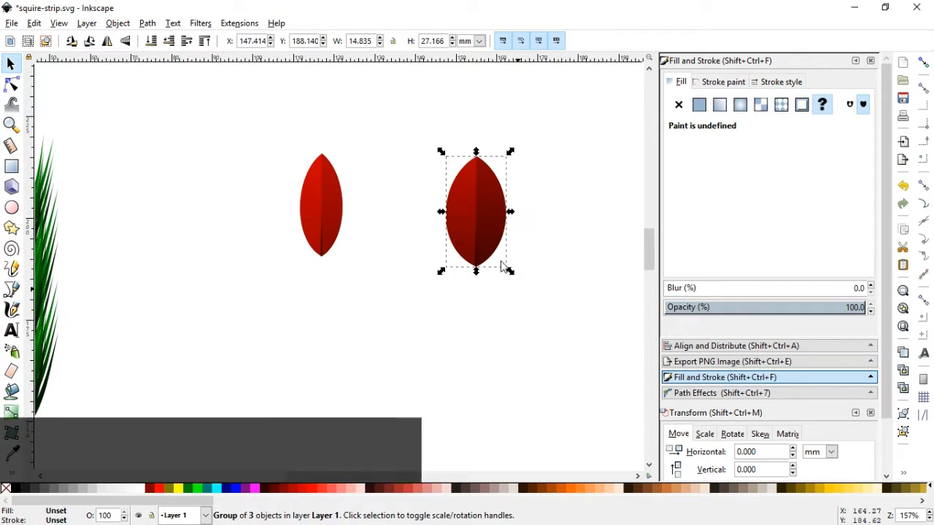
Set the smaller leaf's rotation centre at its bottom tip and rotate six duplicates around it to form a seven-petal flower.
click(326, 211)
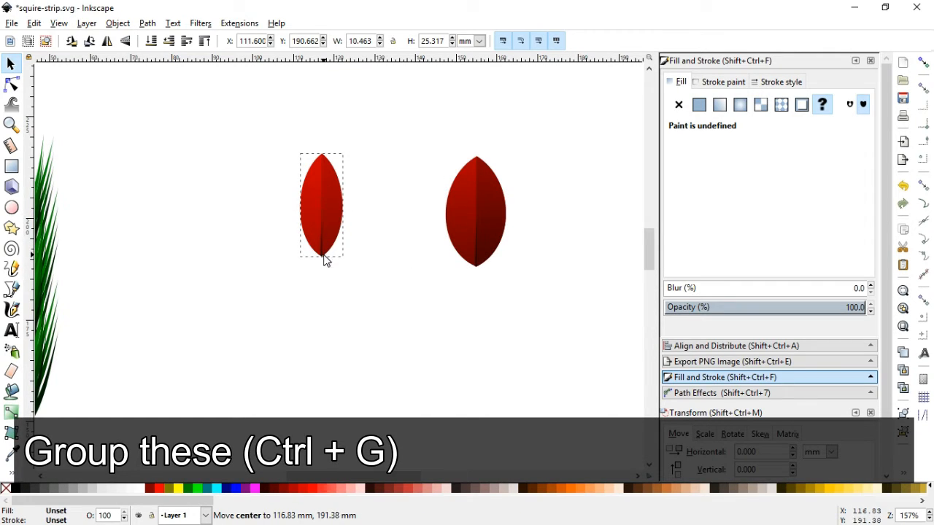
drag(326, 261, 325, 260)
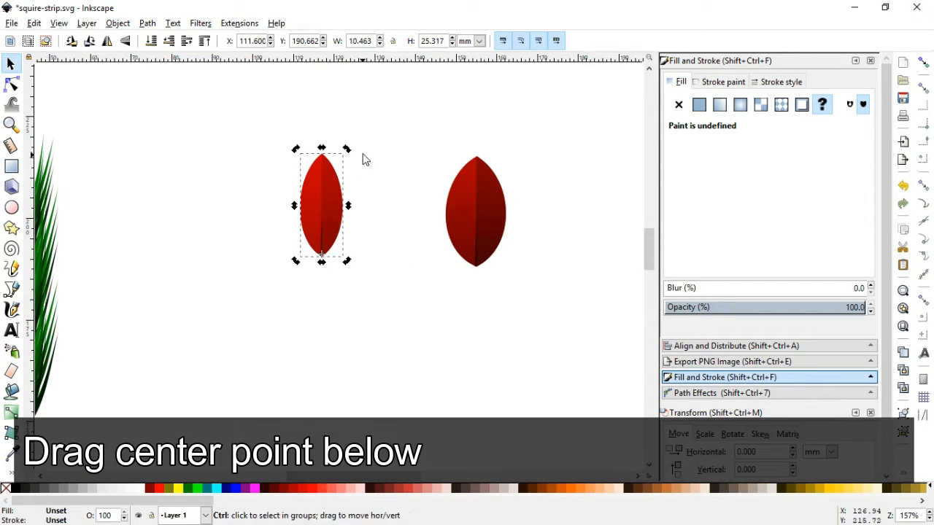
key(ctrl+d)
drag(347, 149, 271, 339)
key(ctrl+d)
key(ctrl+d)
key(ctrl+d)
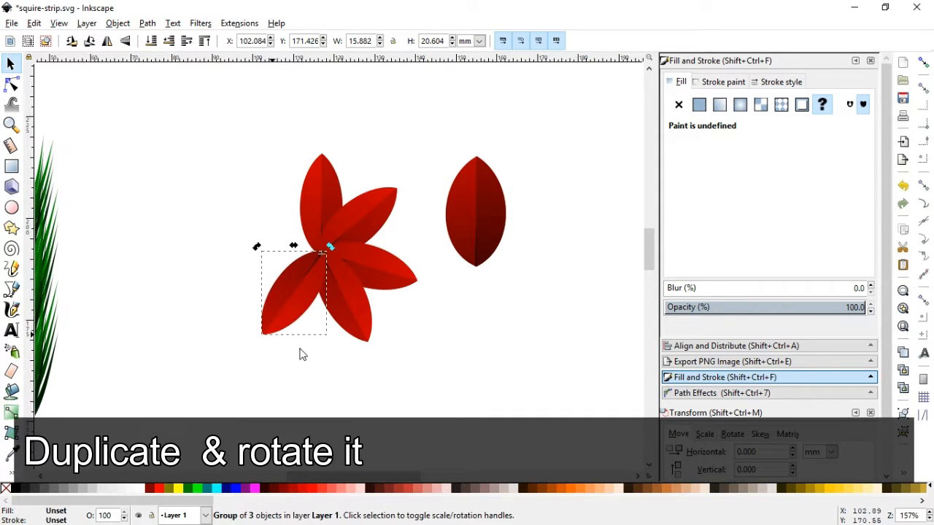
key(ctrl+d)
drag(332, 345, 264, 311)
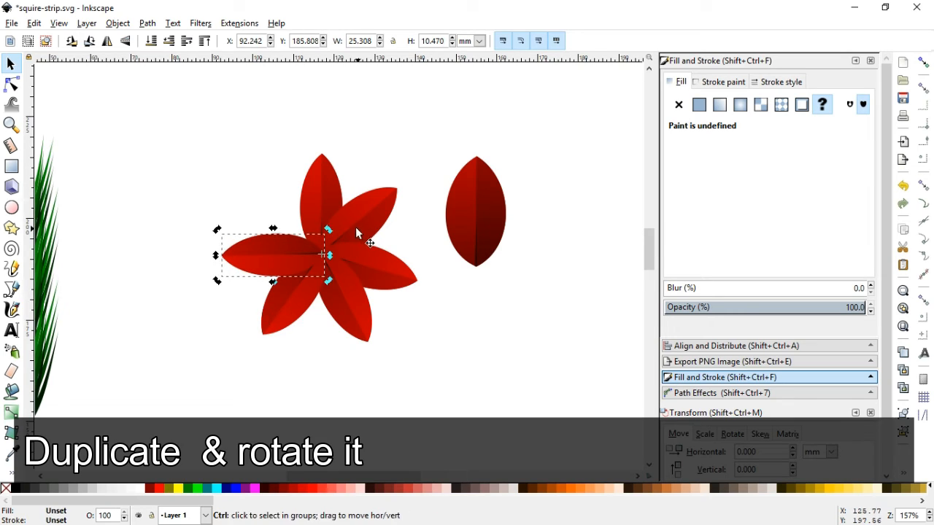
key(ctrl+d)
drag(217, 232, 250, 163)
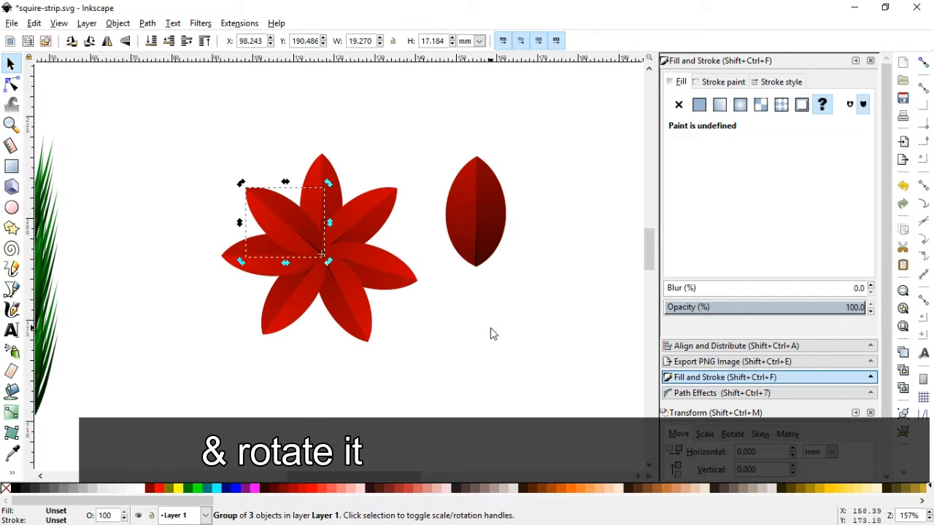
key(Escape)
Move the darker leaf onto the flower, lower it to the bottom, and tilt it between the top and upper-right petals.
click(489, 222)
drag(492, 217, 366, 186)
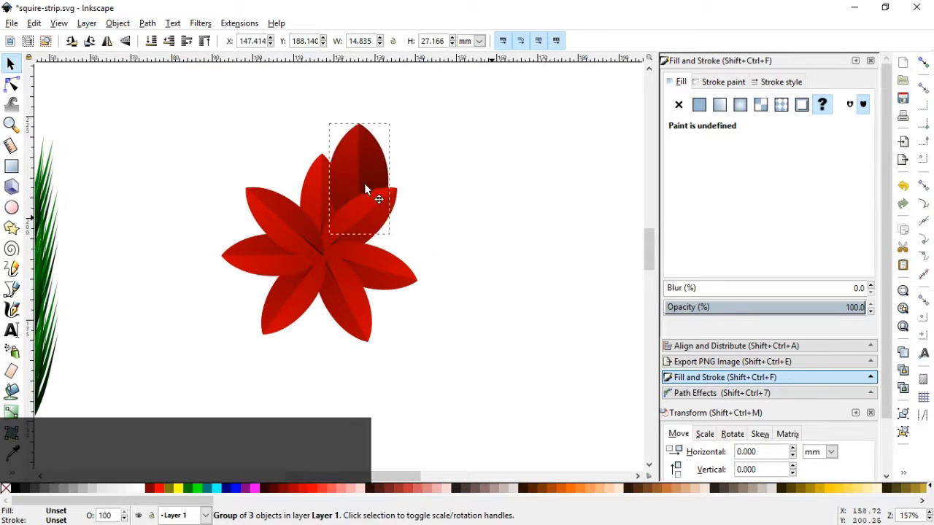
click(118, 23)
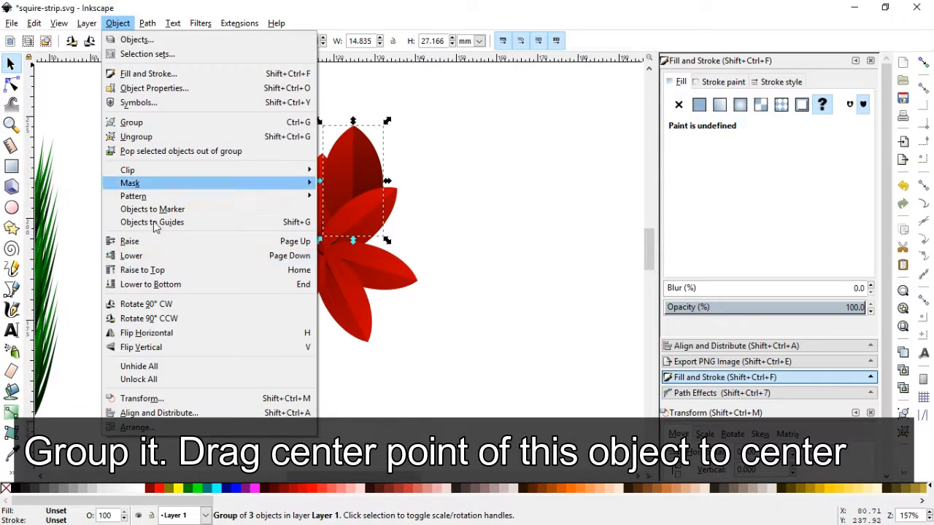
click(170, 285)
drag(397, 124, 412, 140)
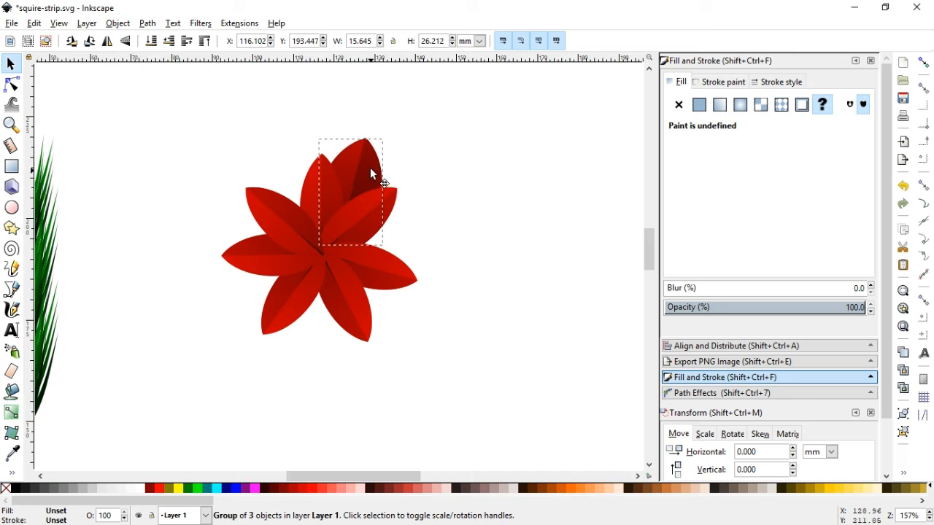
click(443, 174)
Ungroup the dark petal behind the flower into its separate pieces.
click(371, 168)
click(118, 22)
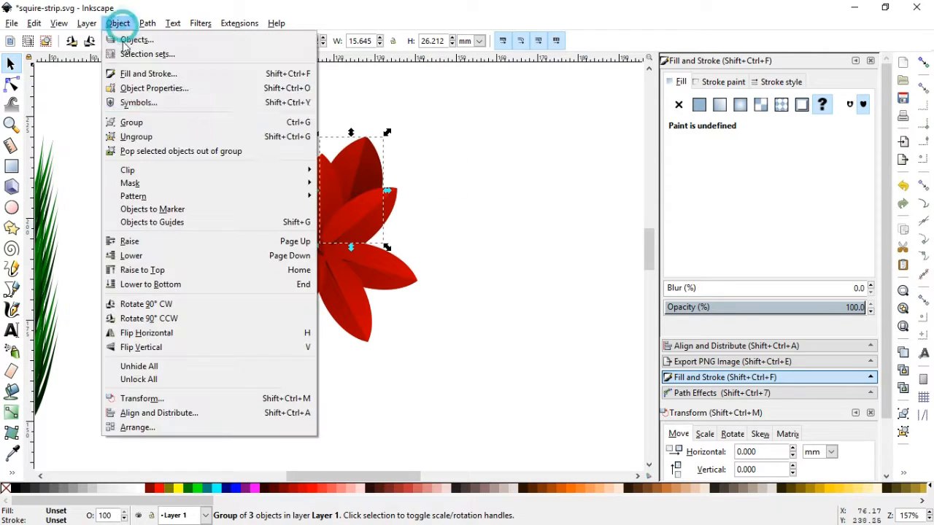
click(142, 137)
click(460, 162)
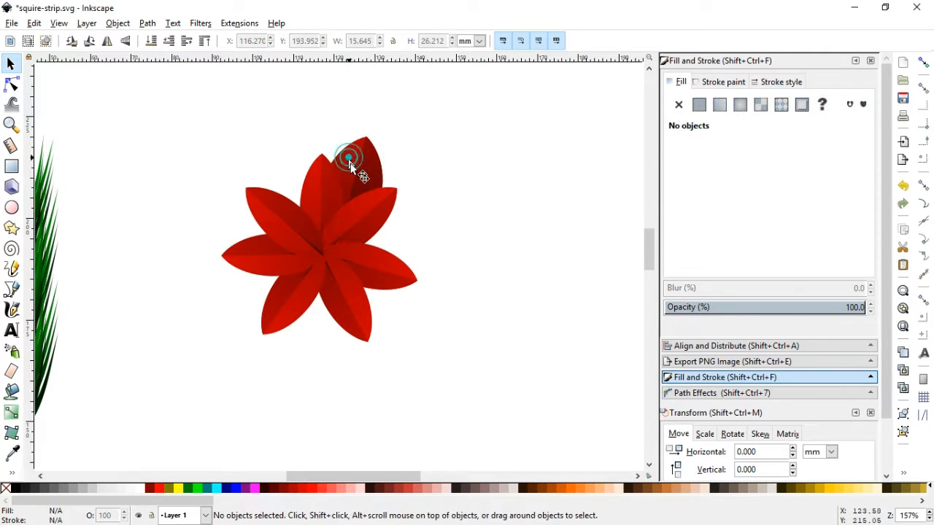
Add intermediate stops to the dark petal's left-half gradient, one at offset 0.33 coloured 500000, and darken the gradient's base.
click(355, 179)
key(g)
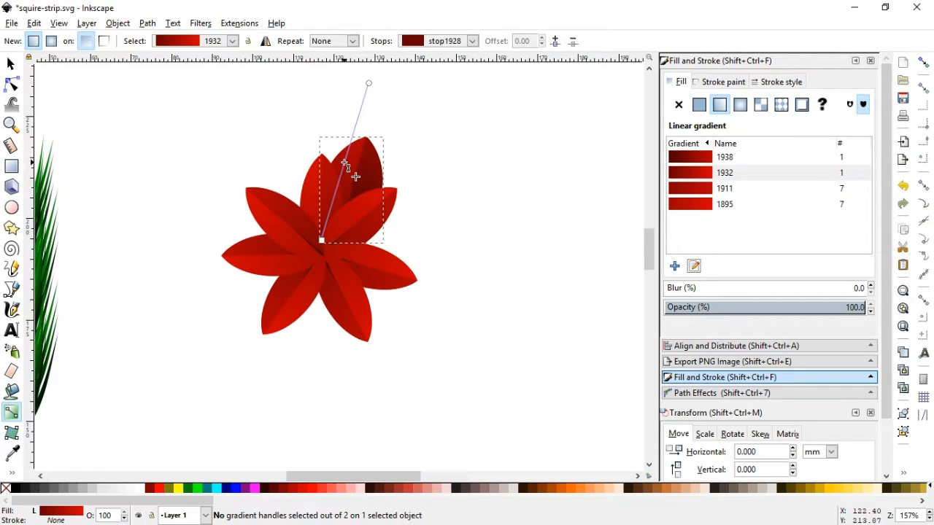
click(344, 164)
click(322, 239)
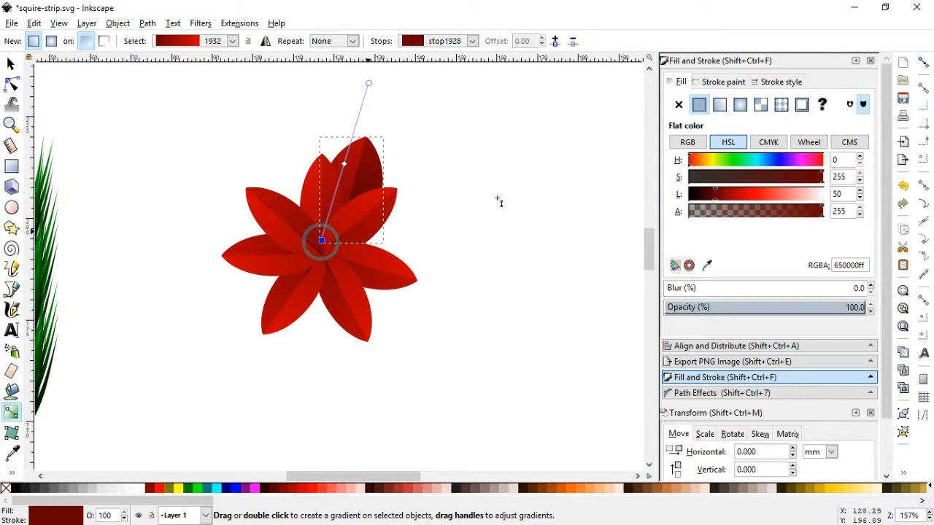
double_click(323, 226)
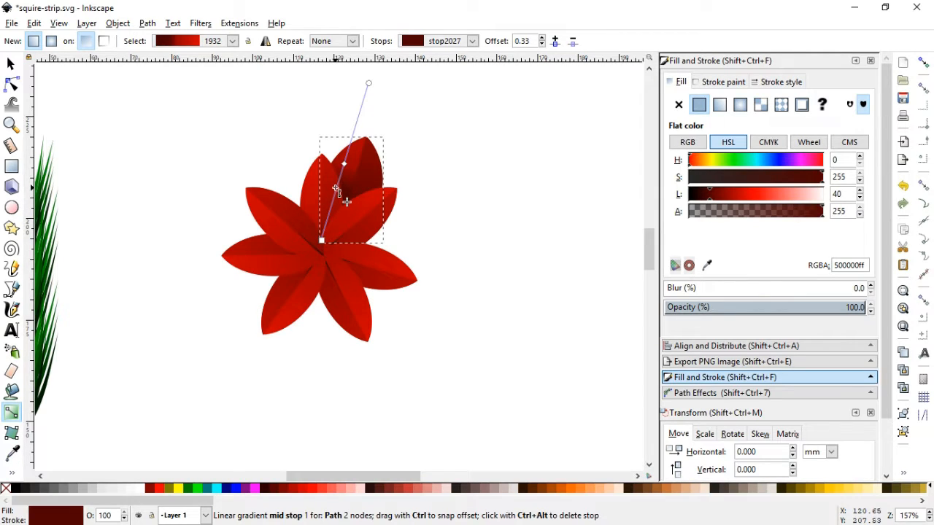
Add intermediate stops to the dark petal's right-half gradient, one at offset 0.36 coloured 6b0000, and darken the base stop to 150000.
click(15, 61)
click(380, 136)
click(372, 173)
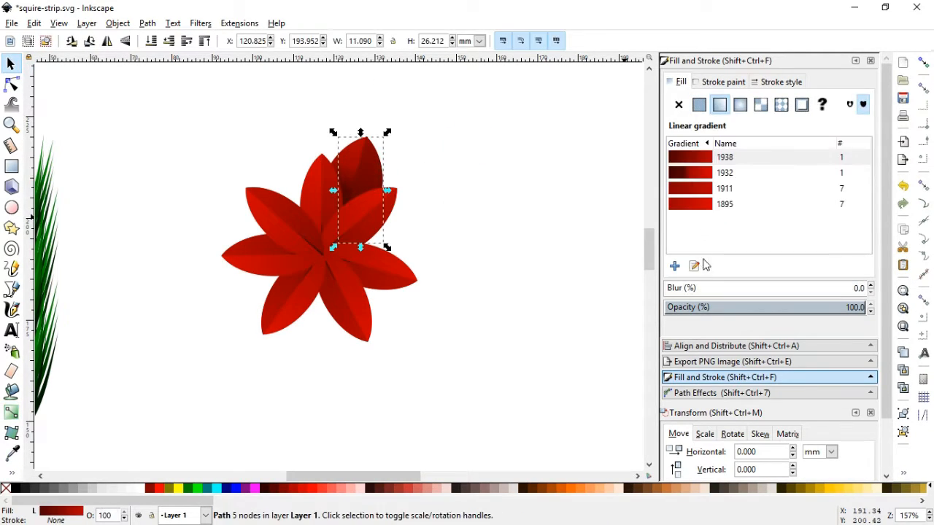
click(696, 265)
click(351, 234)
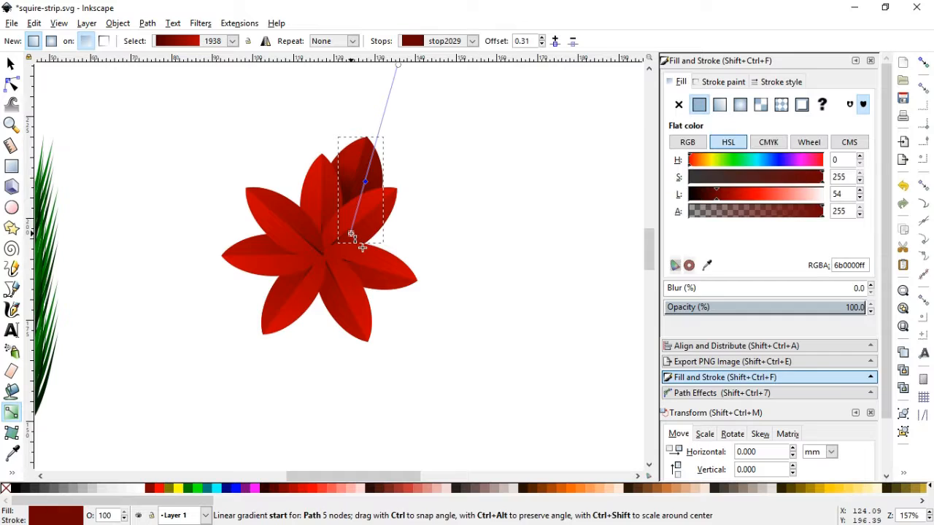
drag(709, 195, 700, 197)
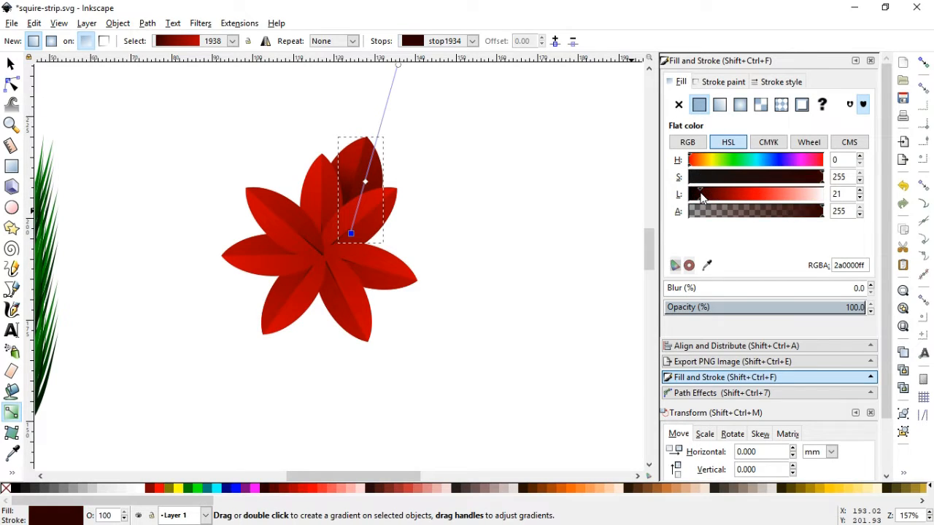
click(368, 175)
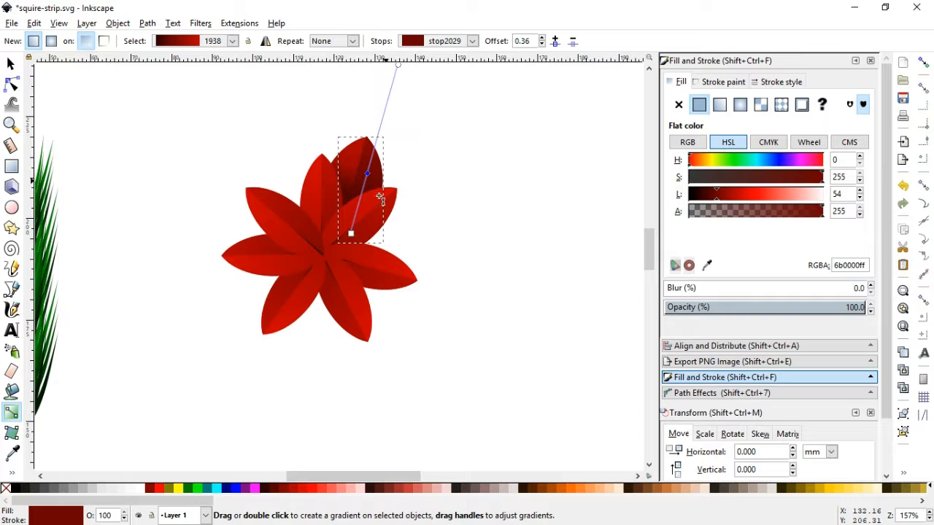
click(350, 233)
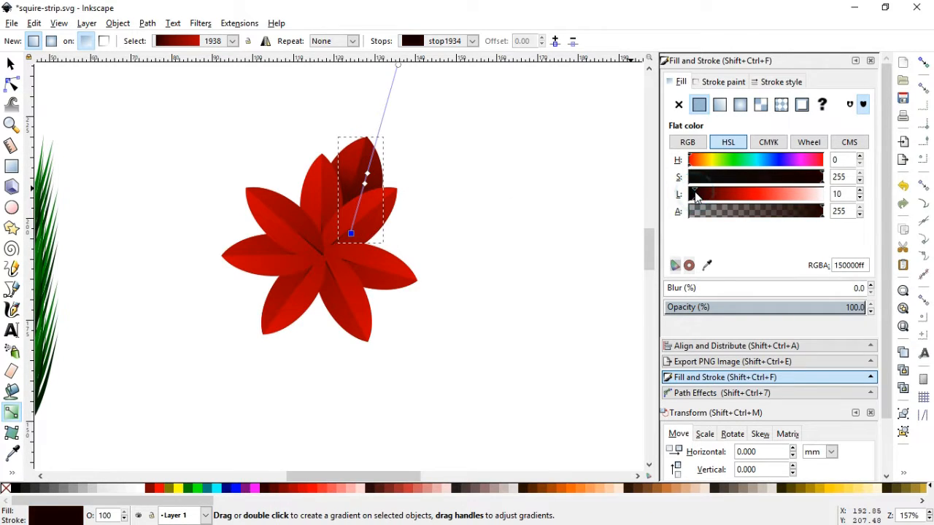
click(11, 64)
Select the left and right halves of the dark petal and group them.
key(Escape)
drag(250, 87, 453, 266)
click(459, 229)
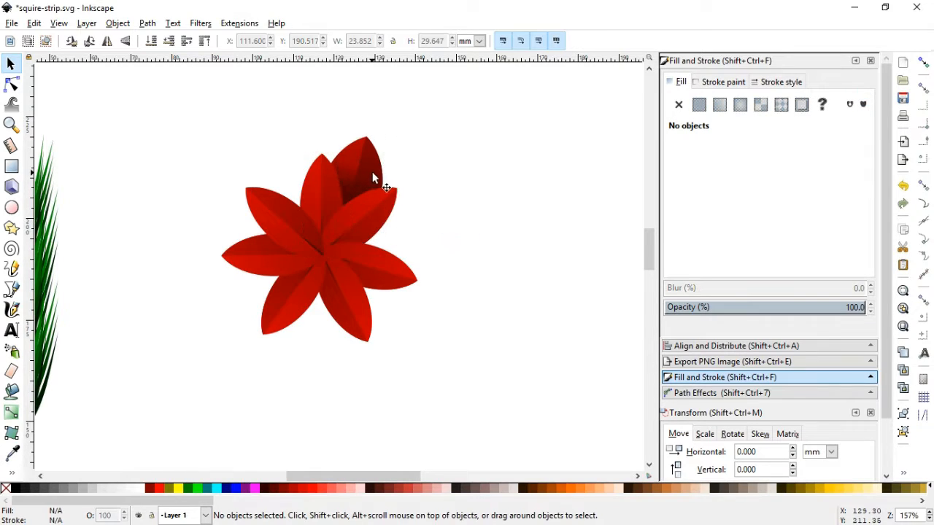
click(374, 171)
shift+click(348, 164)
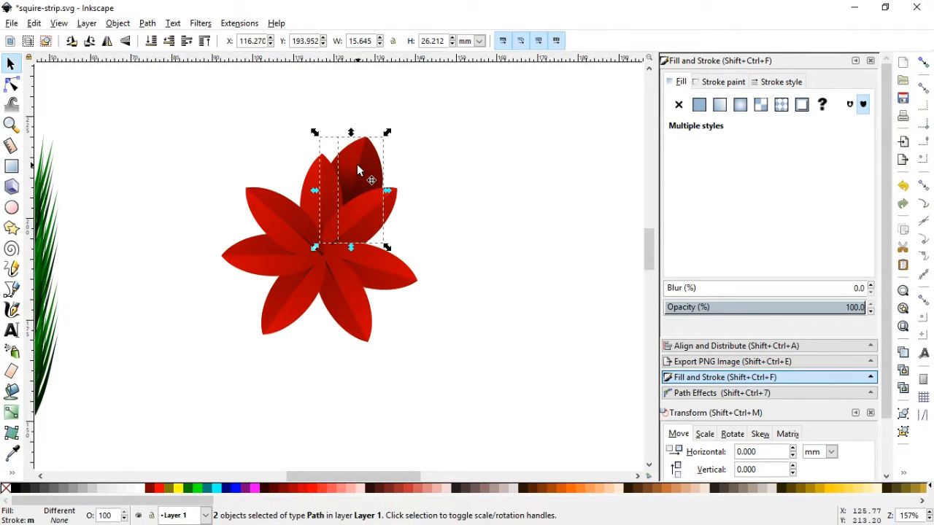
key(ctrl+g)
Group the seven bright red petals together with the dark petal's leftover centre sliver.
drag(473, 377, 183, 140)
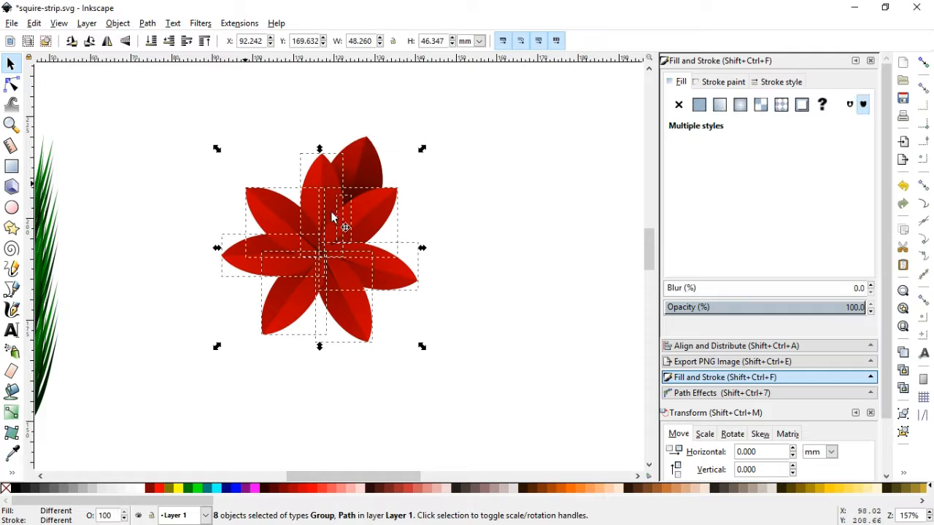
key(ctrl+g)
click(453, 130)
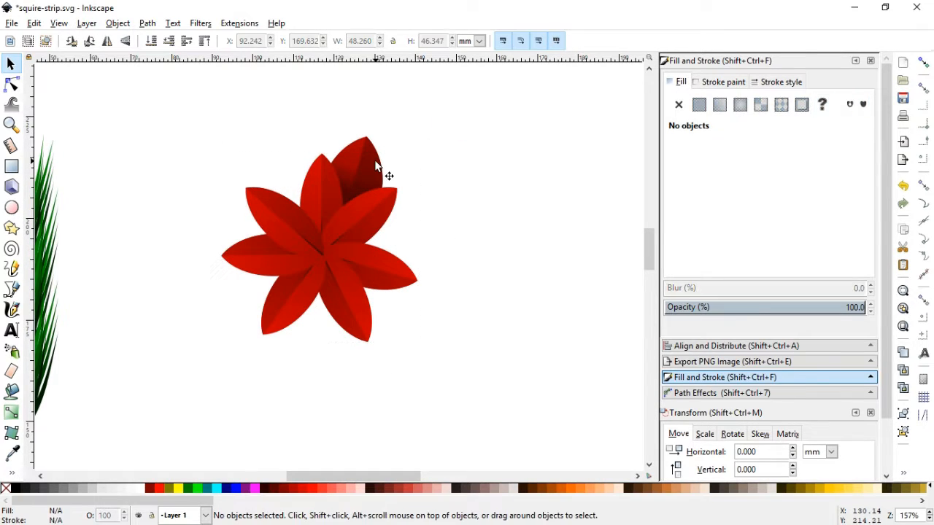
Duplicate the dark petal and rotate the copies around the flower's centre to form a ring of seven dark petals.
click(370, 156)
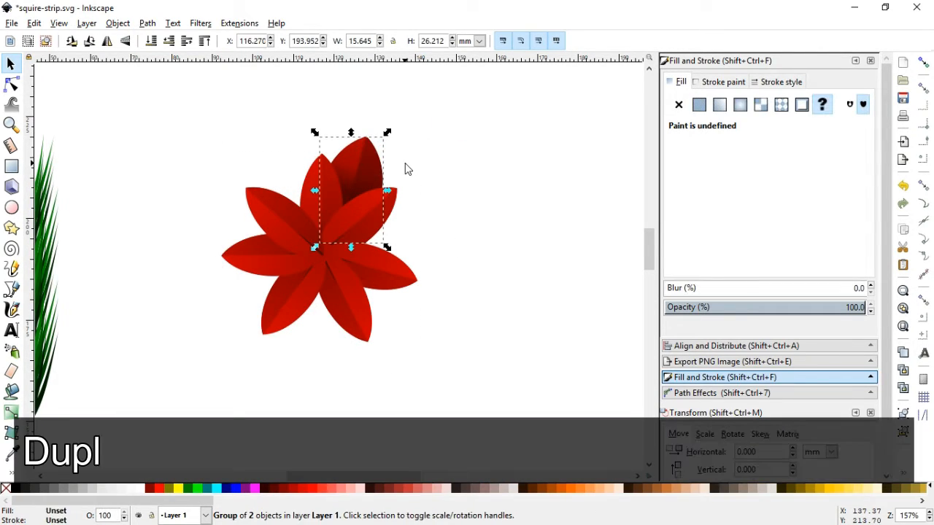
key(ctrl+d)
click(361, 189)
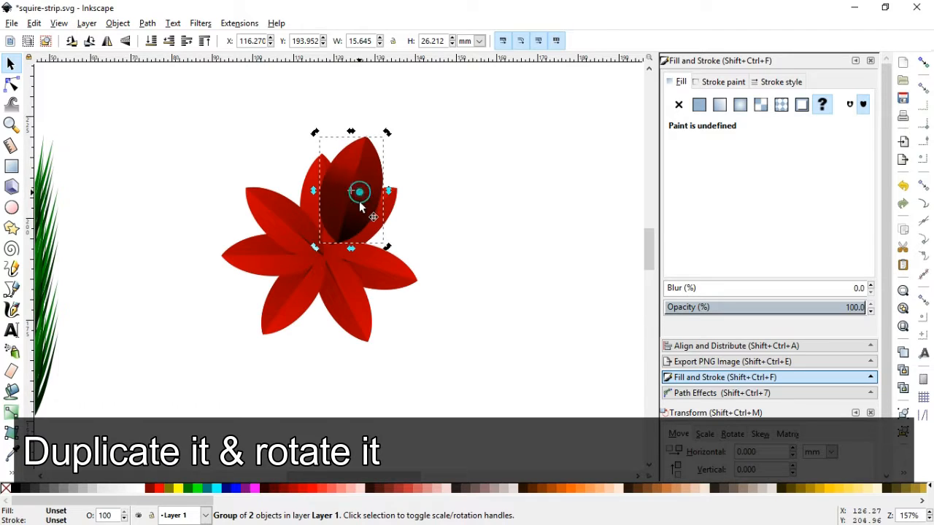
drag(387, 134, 288, 170)
click(365, 179)
key(ctrl+d)
click(365, 180)
drag(260, 139, 217, 227)
drag(208, 196, 431, 313)
shift+click(400, 243)
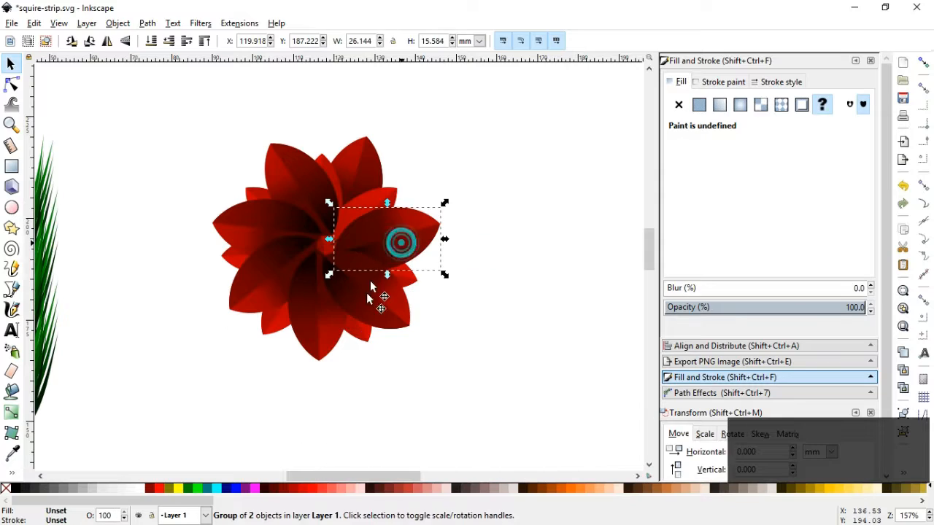
Select the remaining dark petals, lower the whole ring beneath the bright red petals, and save the drawing.
shift+click(318, 340)
shift+click(249, 292)
shift+click(235, 223)
shift+click(288, 183)
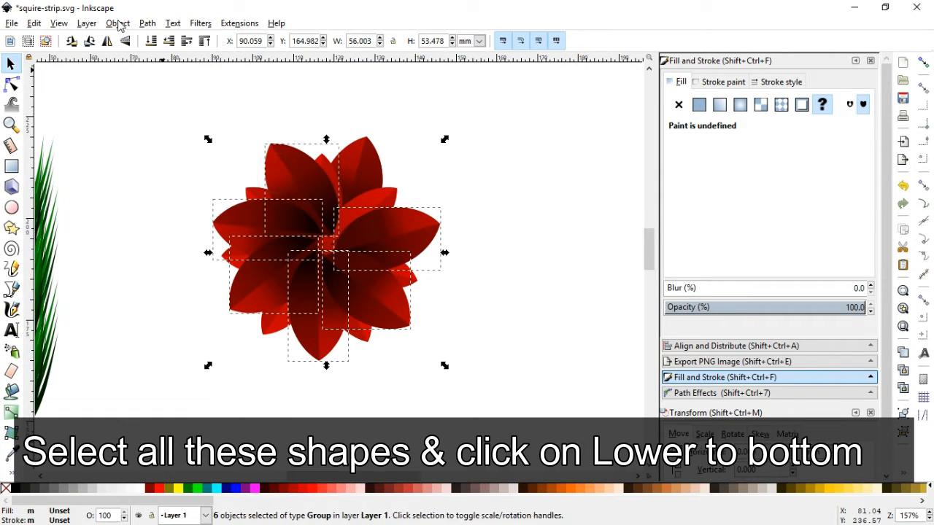
click(117, 22)
click(177, 281)
key(Escape)
key(ctrl+s)
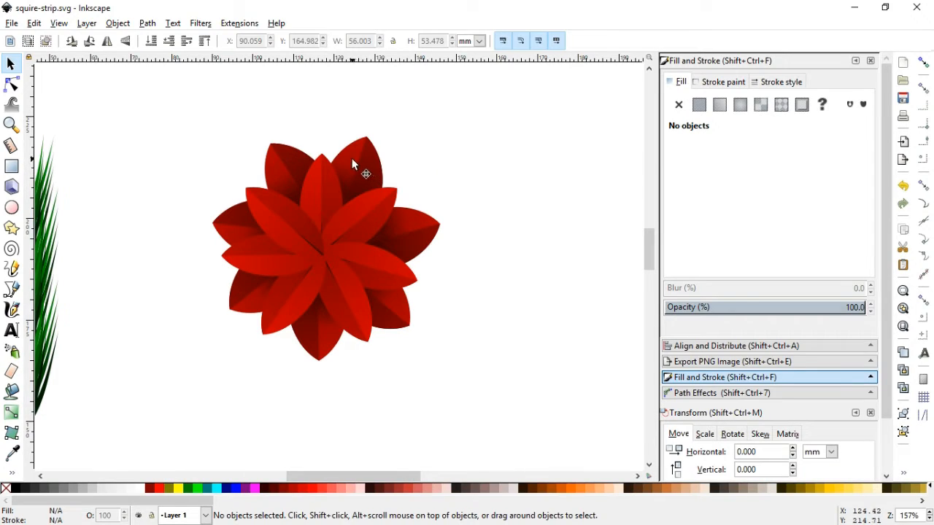
Rotate the two upper dark petals outward to even out their spacing behind the bright petals.
click(377, 161)
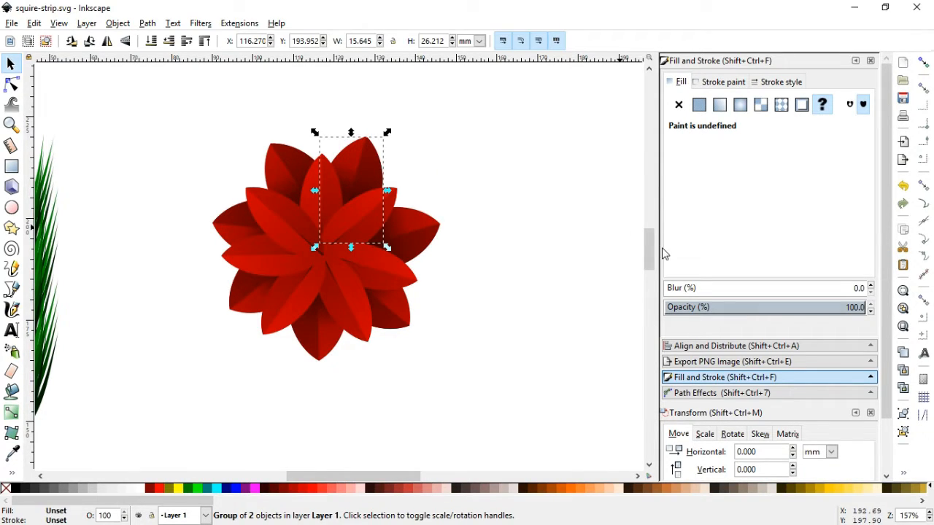
click(351, 161)
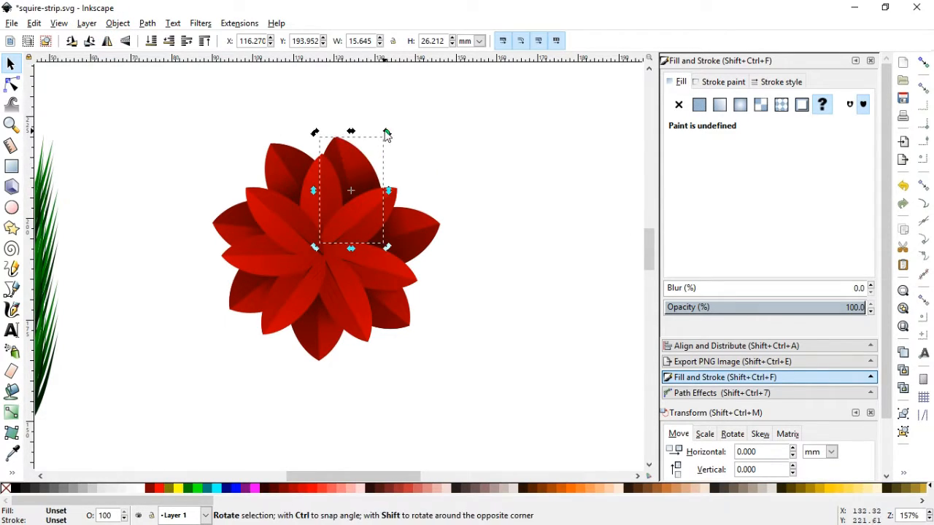
drag(386, 132, 438, 163)
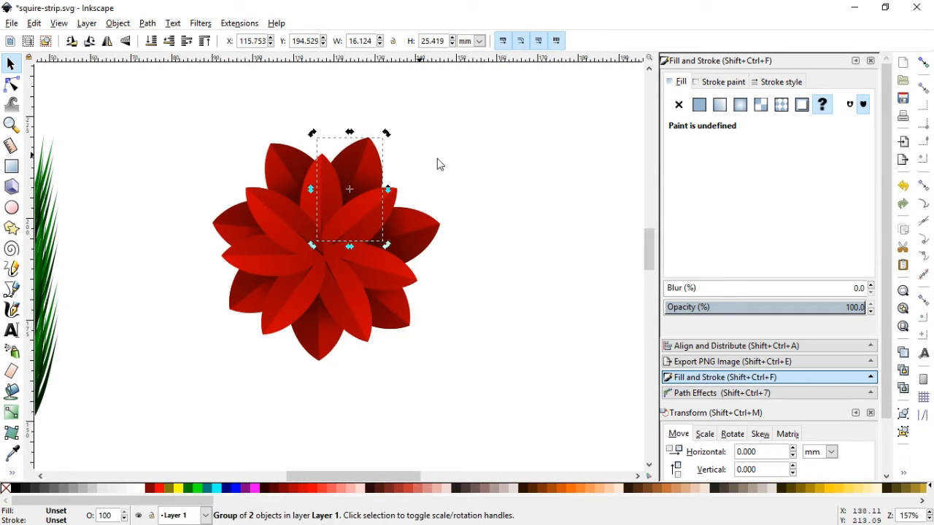
click(396, 167)
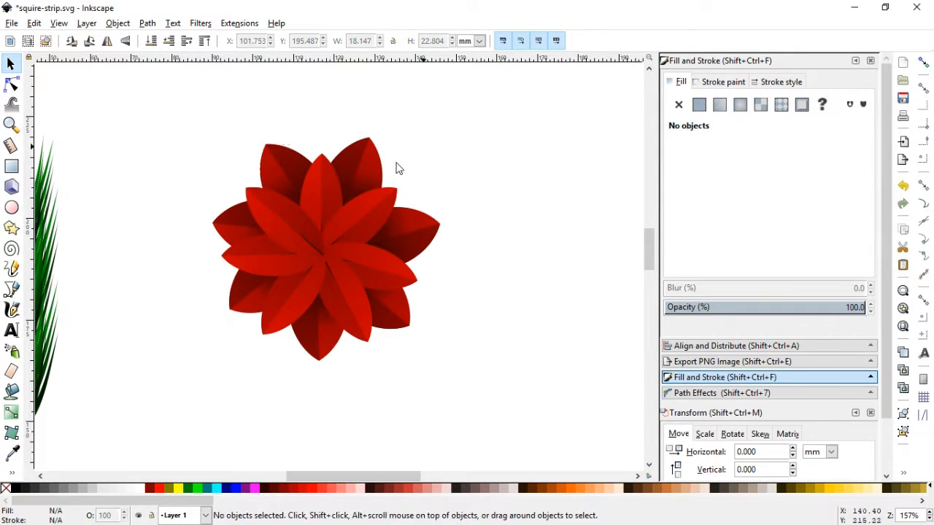
click(379, 171)
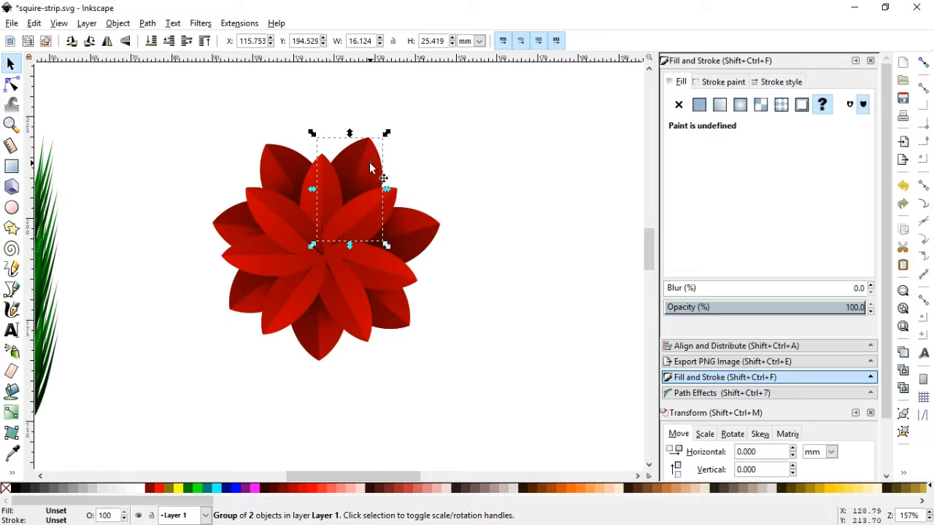
click(375, 167)
drag(387, 131, 384, 170)
click(477, 151)
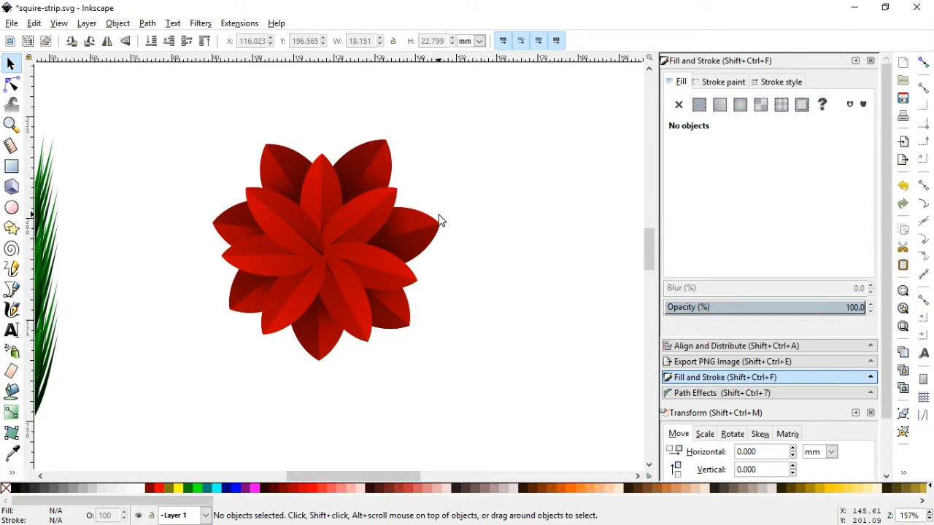
Rotate the dark petal on the flower's right side slightly upward to fill the gap between bright petals.
click(420, 226)
click(420, 226)
drag(442, 272, 424, 247)
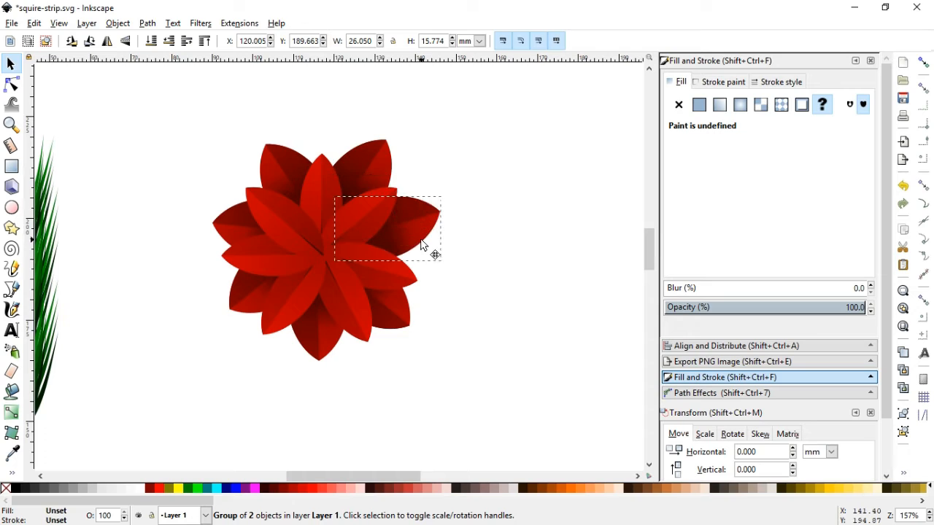
click(496, 299)
Rotate and reposition the lower-right dark petal so it fans out between the bright petals, and save the drawing.
click(400, 309)
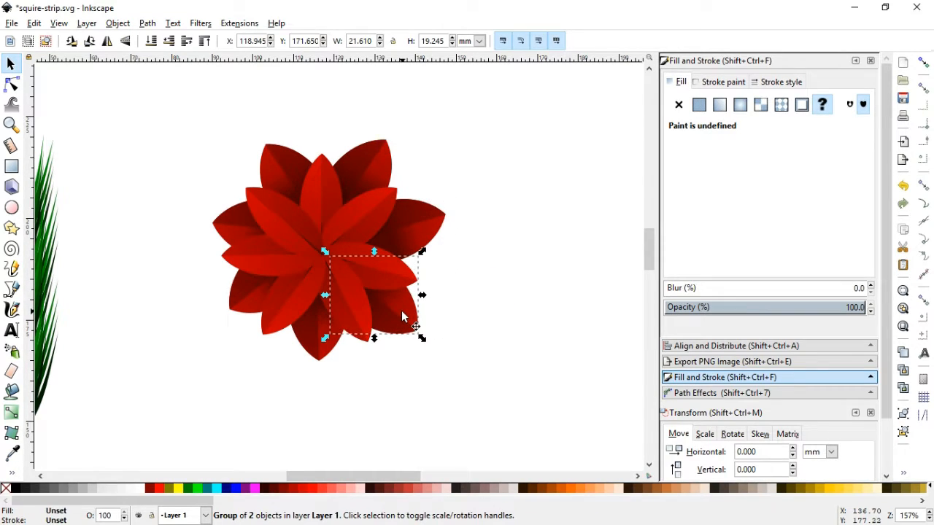
click(401, 310)
drag(423, 339, 474, 172)
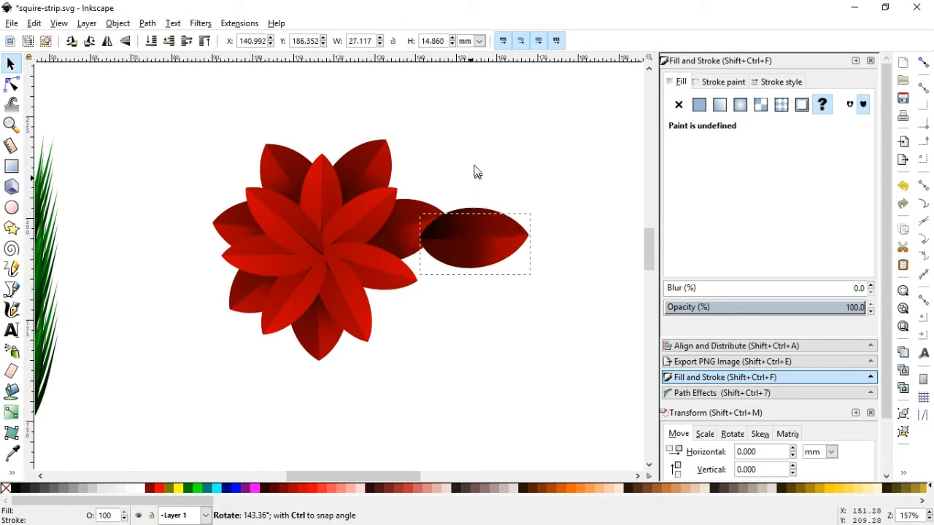
drag(484, 260, 421, 298)
click(421, 298)
drag(443, 250, 398, 298)
click(503, 288)
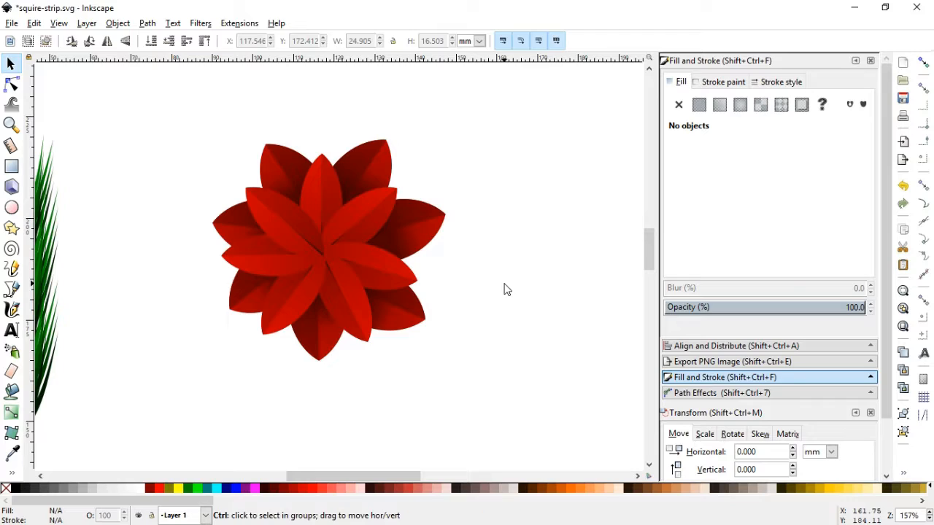
key(ctrl+s)
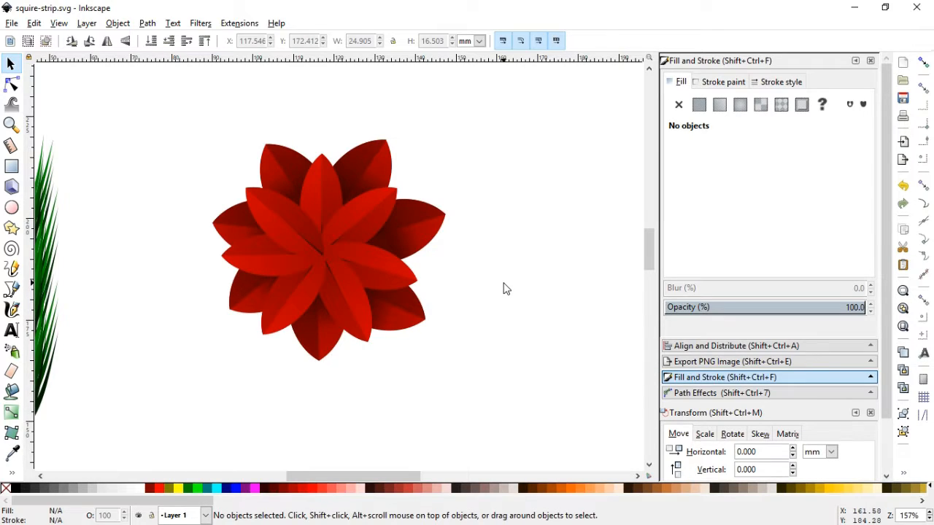
Draw a near-black circle about 7.7 mm across over the flower's centre and convert it to a path.
click(11, 207)
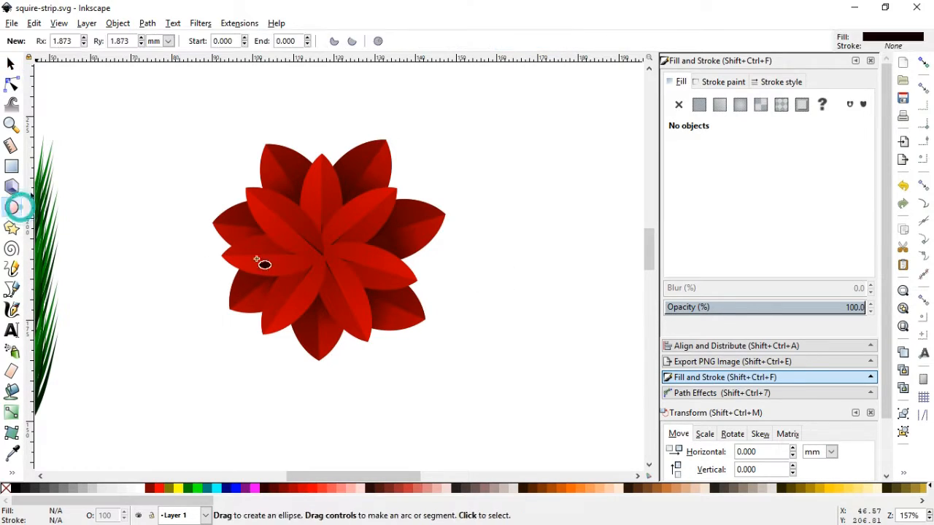
drag(309, 239, 342, 272)
click(11, 63)
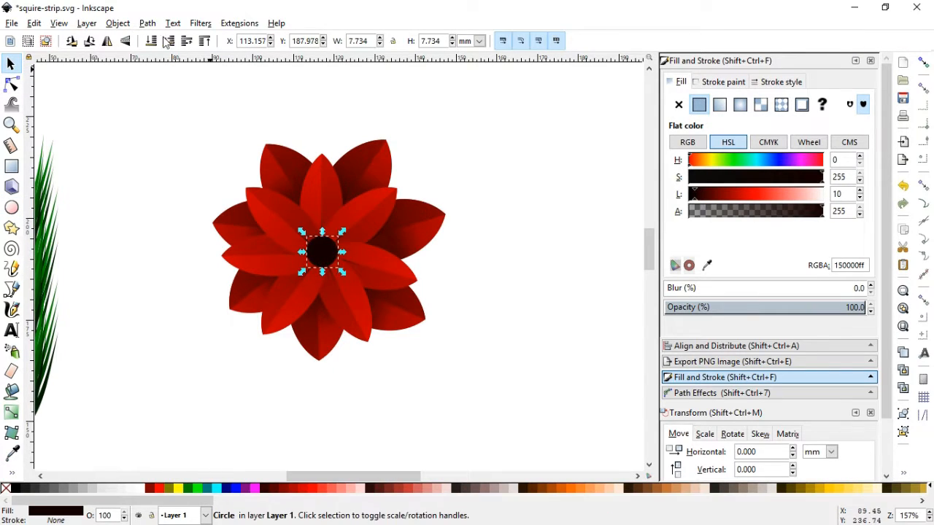
click(147, 23)
click(175, 37)
Blur the dark centre circle by 14.3% and save the drawing.
drag(670, 289, 688, 289)
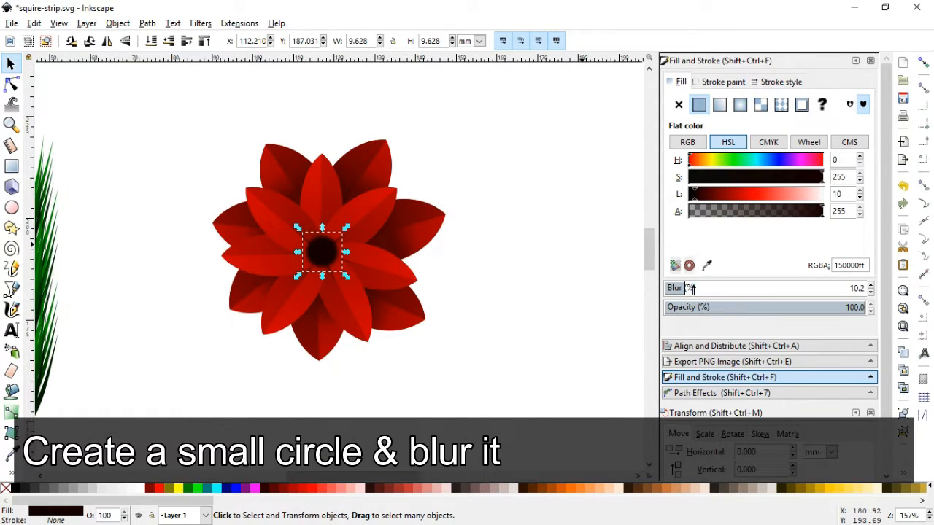
drag(692, 289, 702, 289)
click(532, 277)
key(ctrl+s)
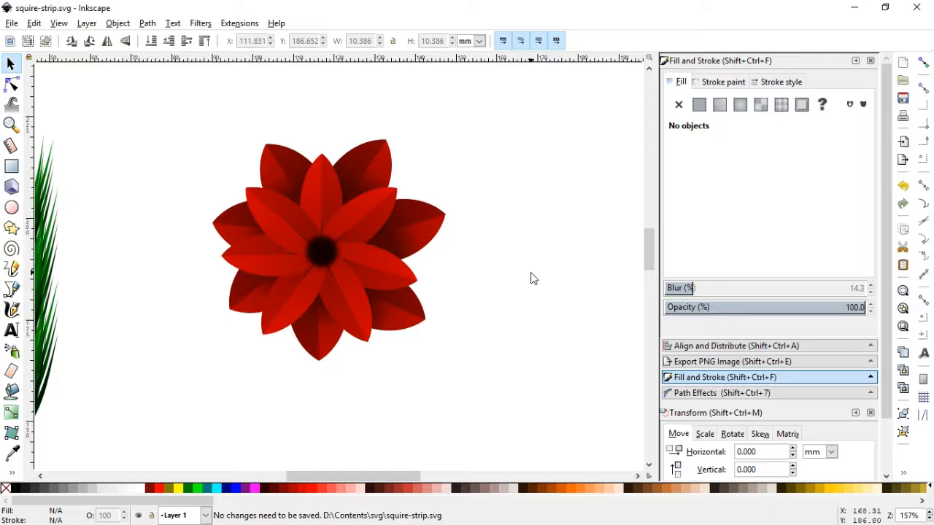
Recolour the small tailed shape below the flower to d4aa00 and shrink it to about 1.9 by 5.9 mm.
key(minus)
key(minus)
key(minus)
drag(212, 387, 332, 325)
key(z)
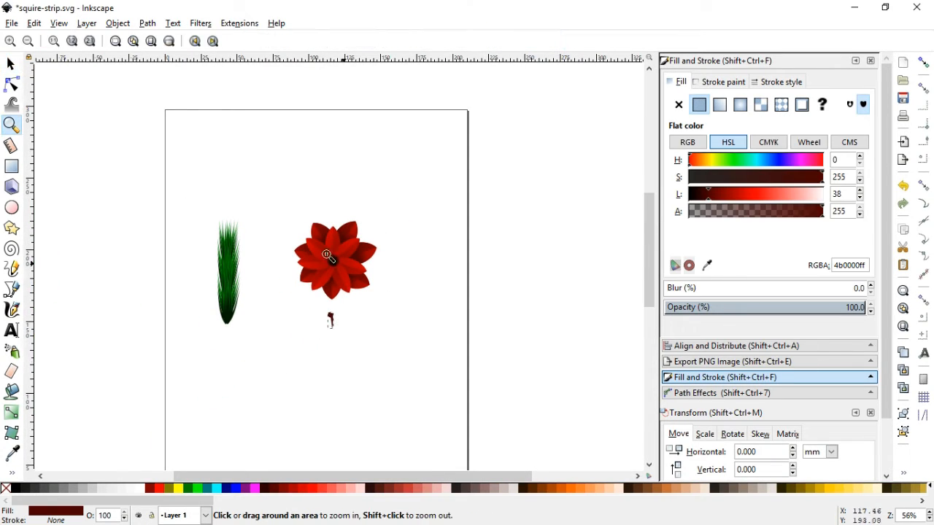
click(354, 291)
click(354, 292)
click(10, 64)
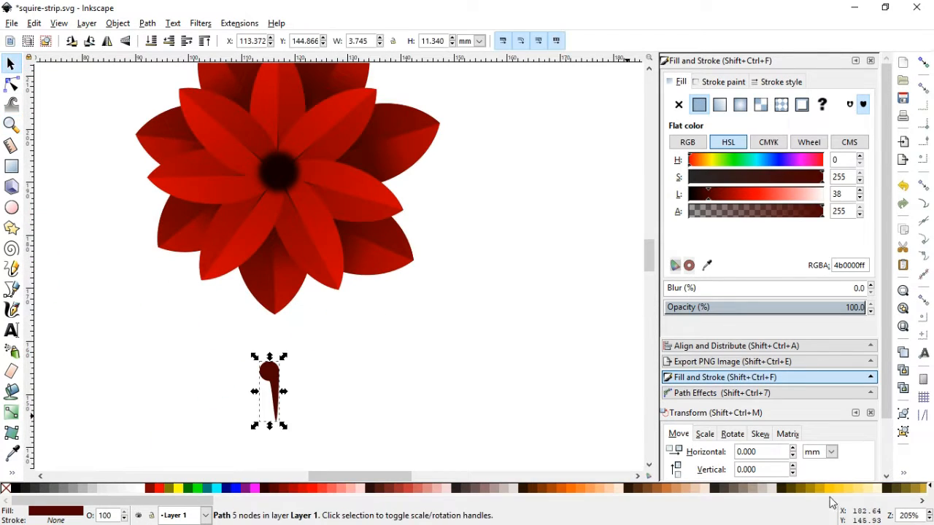
click(822, 488)
drag(283, 427, 276, 406)
Duplicate the tailed shape and rotate the copies around its tip into a fan of four, and recolour them d47500.
click(271, 390)
click(275, 403)
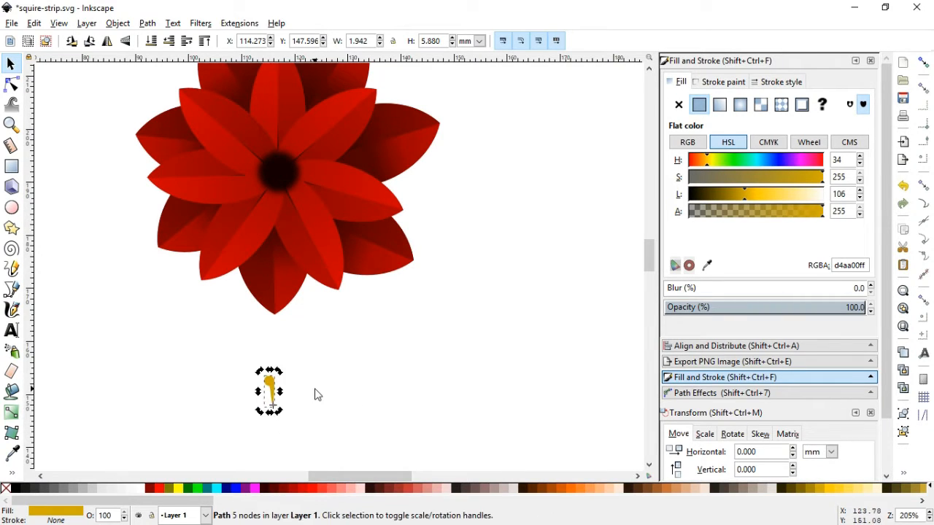
key(z)
drag(238, 351, 377, 435)
click(11, 64)
key(ctrl+d)
click(184, 229)
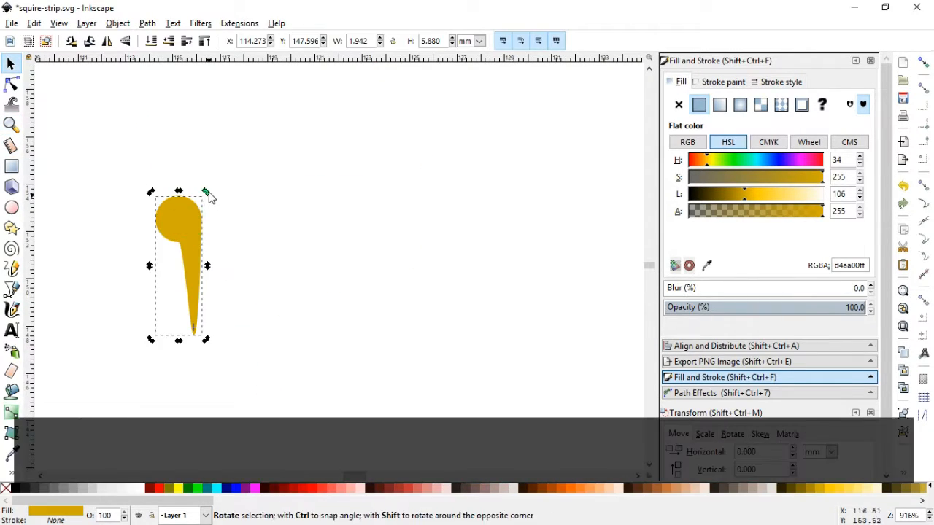
drag(207, 191, 295, 253)
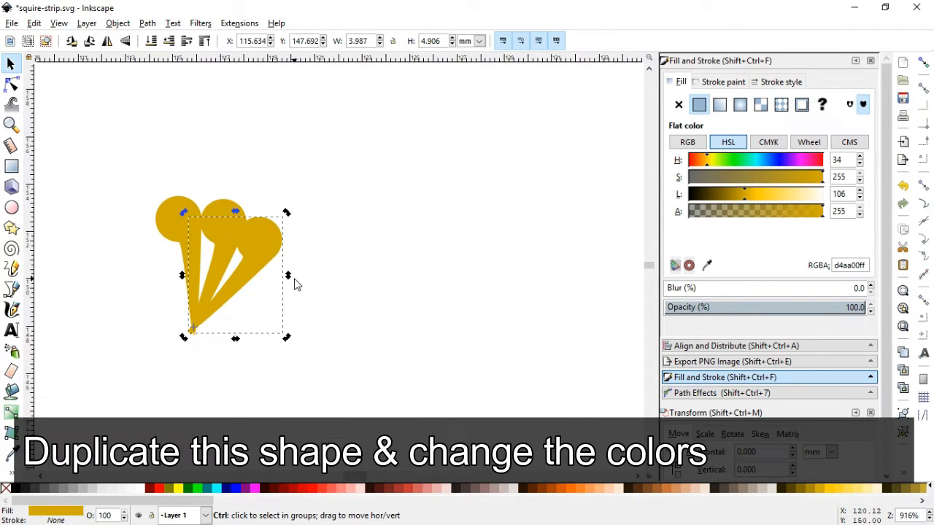
drag(287, 220, 139, 195)
click(202, 146)
drag(121, 158, 318, 340)
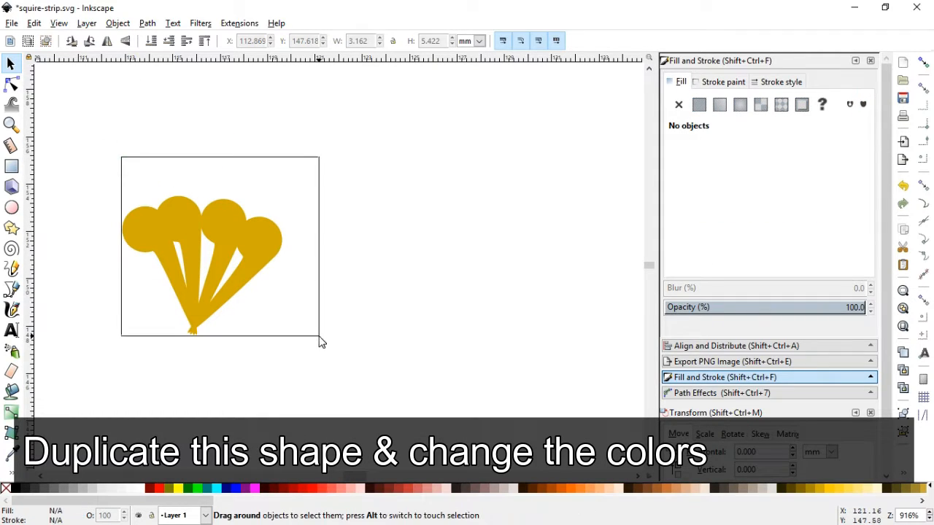
click(700, 160)
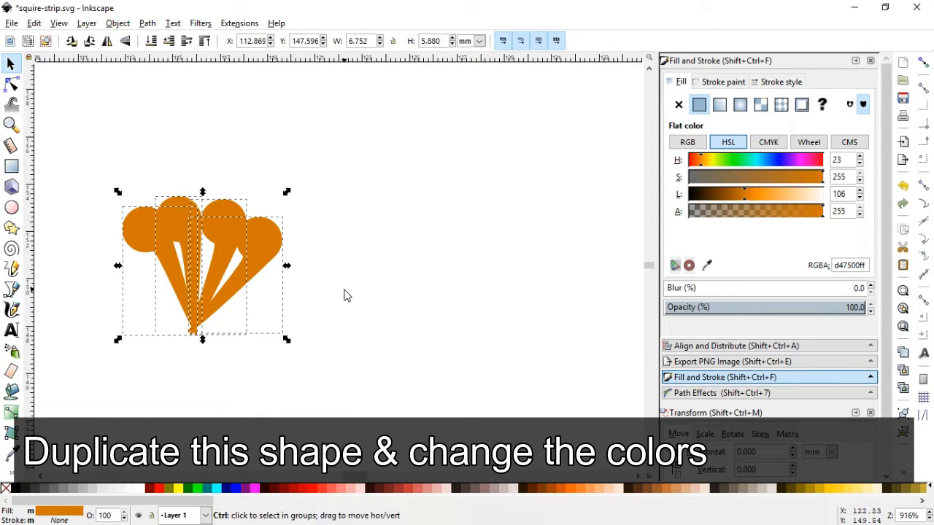
Duplicate the orange fan, shrink the copy towards its tip to about 4.3 by 3.7 mm, and recolour it d4d000.
key(ctrl+d)
drag(286, 340, 171, 326)
click(241, 374)
click(704, 159)
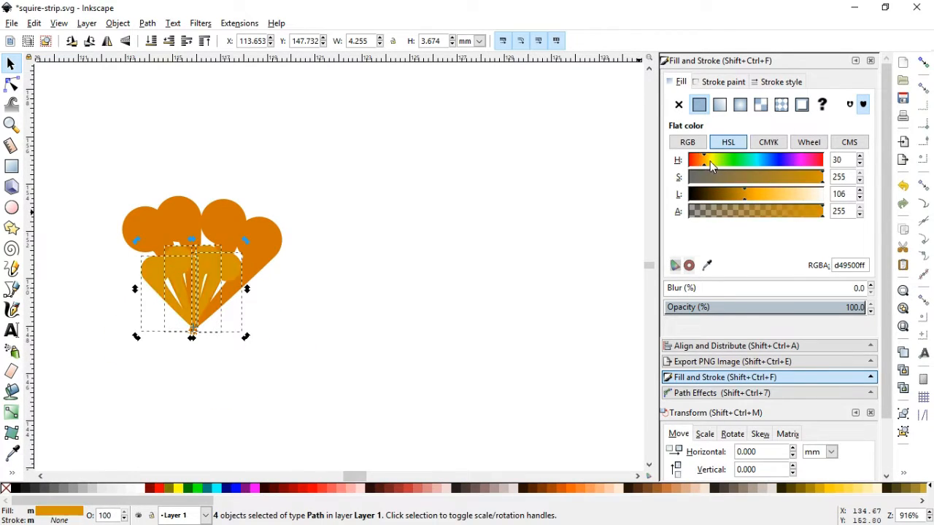
click(710, 159)
click(130, 167)
Darken the fill of the leftmost orange shape in the fan.
click(152, 248)
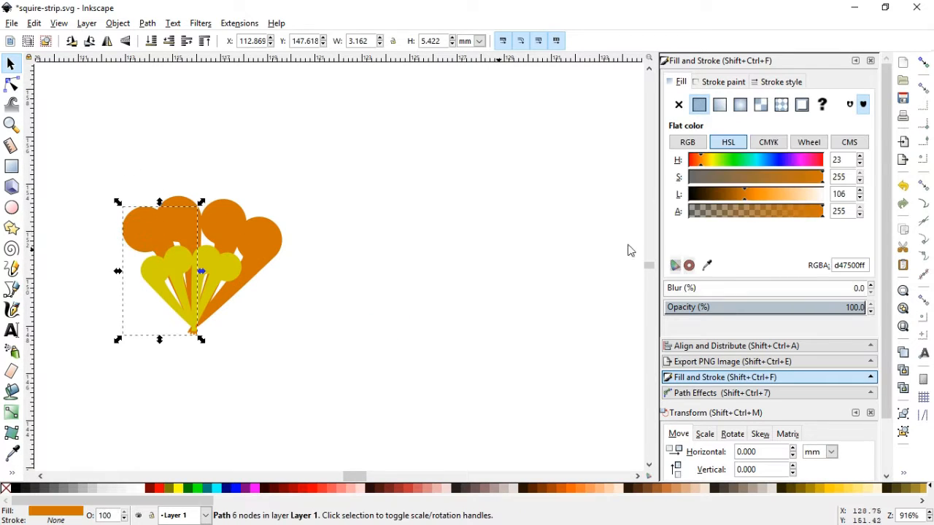
click(738, 195)
click(233, 211)
click(444, 259)
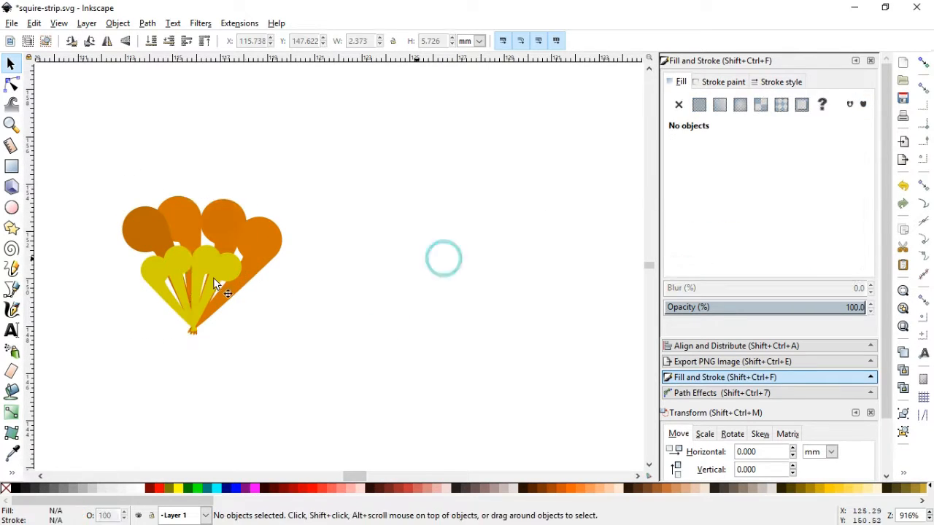
Brighten the third yellow shape of the small fan and shift the leftmost yellow shape towards golden orange.
click(211, 277)
click(756, 194)
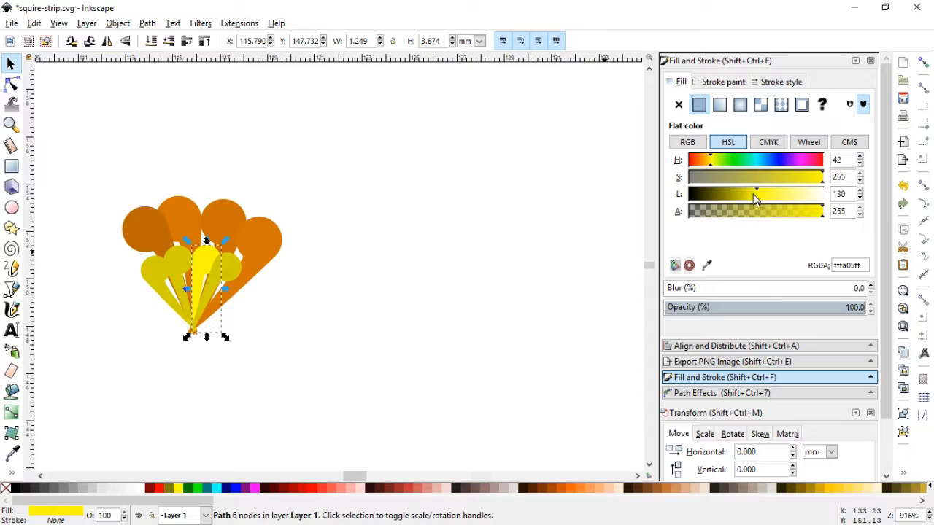
key(ctrl+z)
key(Tab)
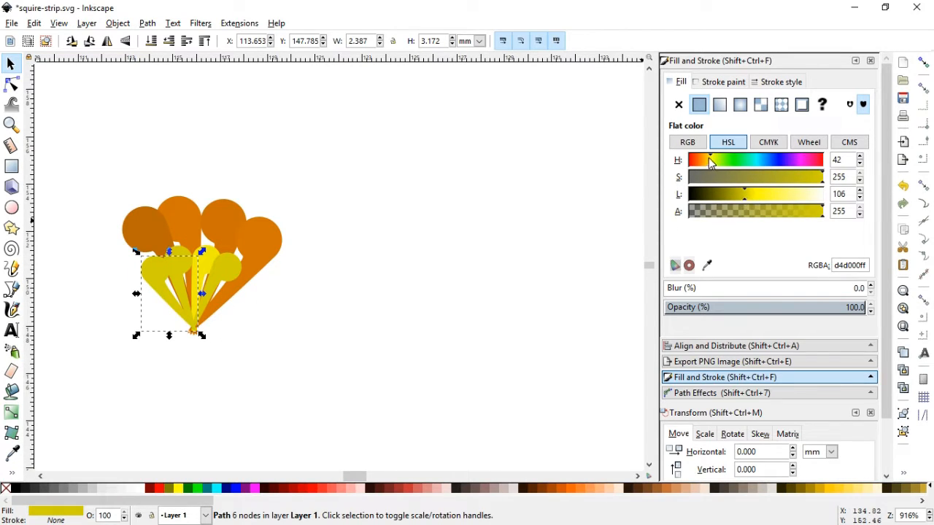
click(473, 273)
Group all eight fan shapes and move the group onto the flower's dark centre.
drag(113, 158, 321, 362)
key(ctrl+g)
key(minus)
key(minus)
key(minus)
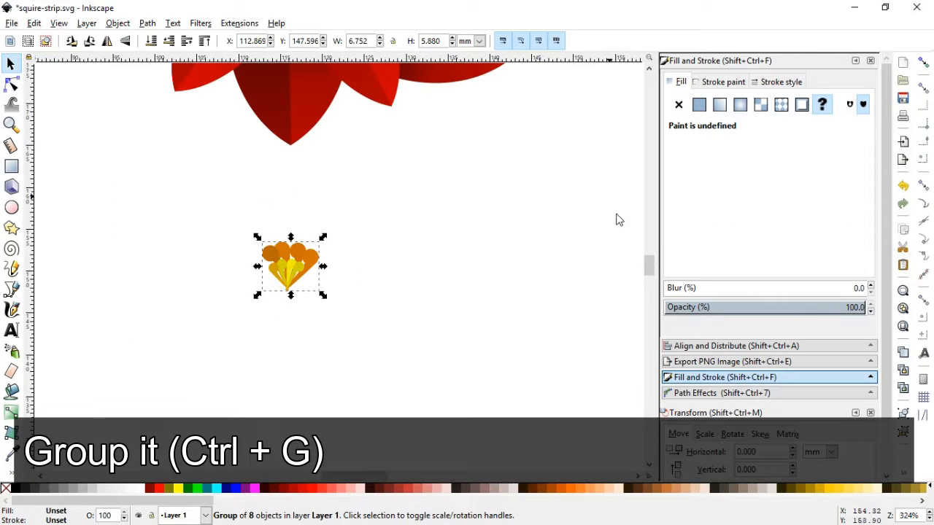
scroll(648, 254, up, 7)
scroll(649, 250, down, 1)
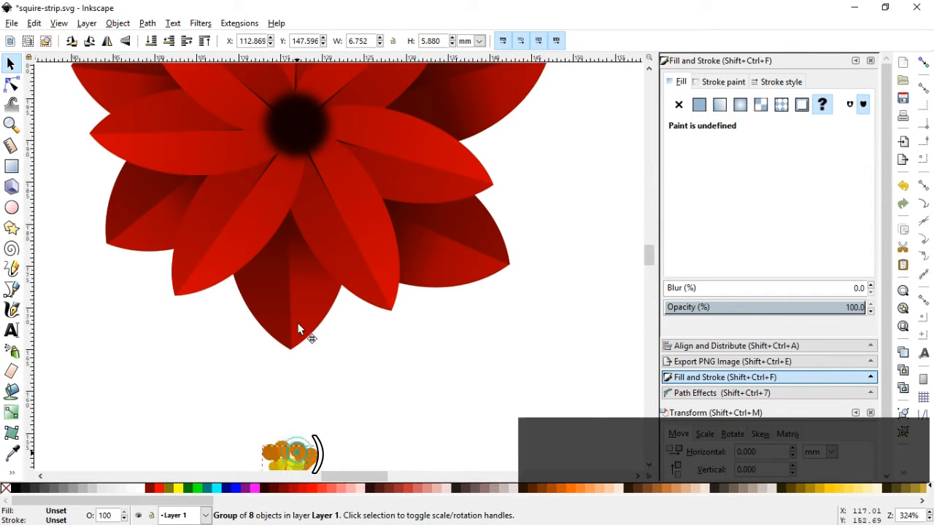
drag(298, 328, 316, 122)
drag(649, 256, 649, 249)
Shrink the stamen group to about 3.0 by 2.6 mm and place it near the upper edge of the dark centre.
click(11, 124)
drag(244, 204, 365, 346)
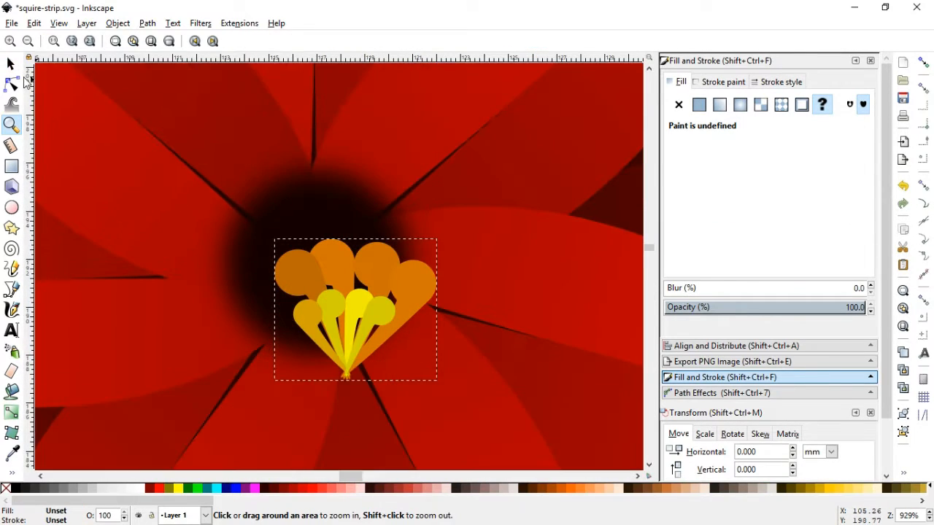
click(11, 64)
drag(437, 380, 347, 302)
drag(335, 258, 317, 240)
Set the stamen group's rotation centre at the flower's middle and rotate duplicates around it to form a ring.
click(341, 184)
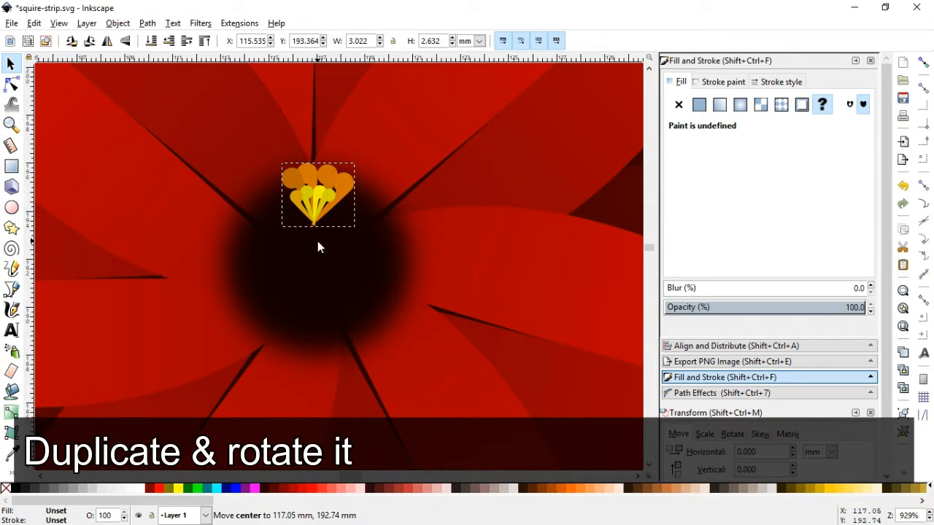
key(ctrl+d)
drag(357, 162, 307, 343)
key(ctrl+d)
key(ctrl+d)
key(ctrl+d)
drag(383, 319, 244, 201)
Complete the ring of rotated stamen duplicates and place the last stamen group in the middle of the ring.
key(ctrl+d)
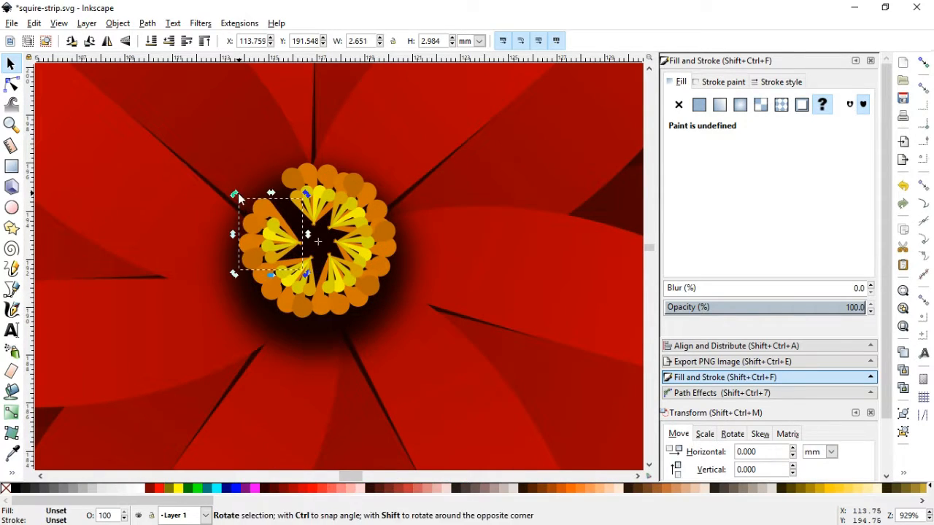
drag(272, 233, 308, 243)
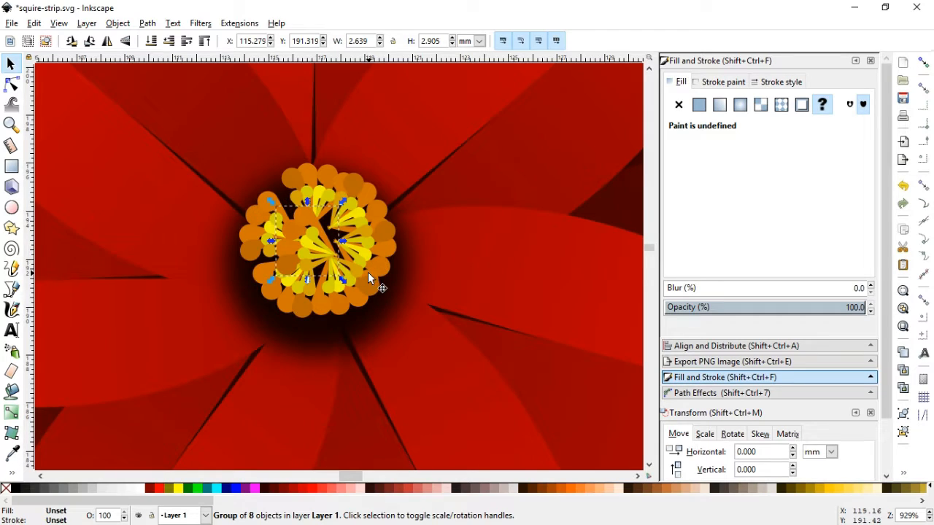
Select all seven stamen groups and shift them slightly downward onto the flower's dark centre.
key(minus)
key(minus)
key(minus)
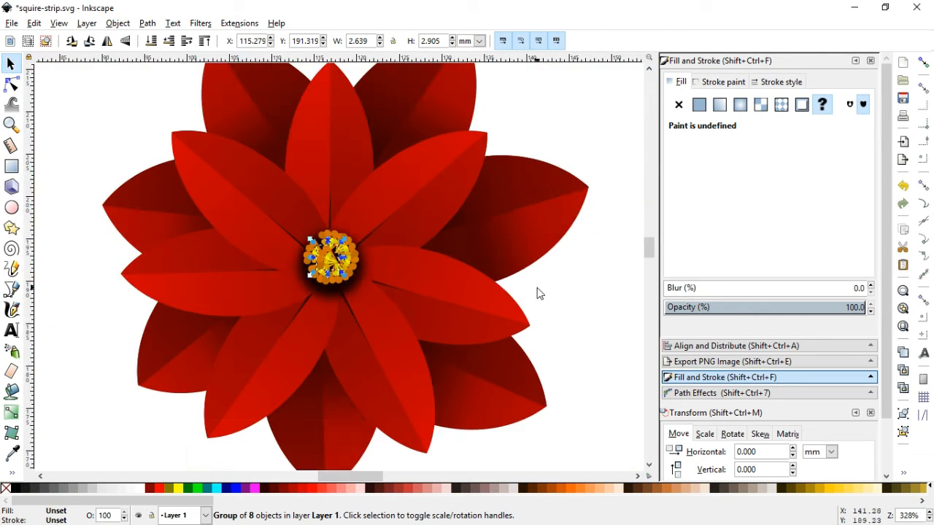
drag(563, 285, 289, 213)
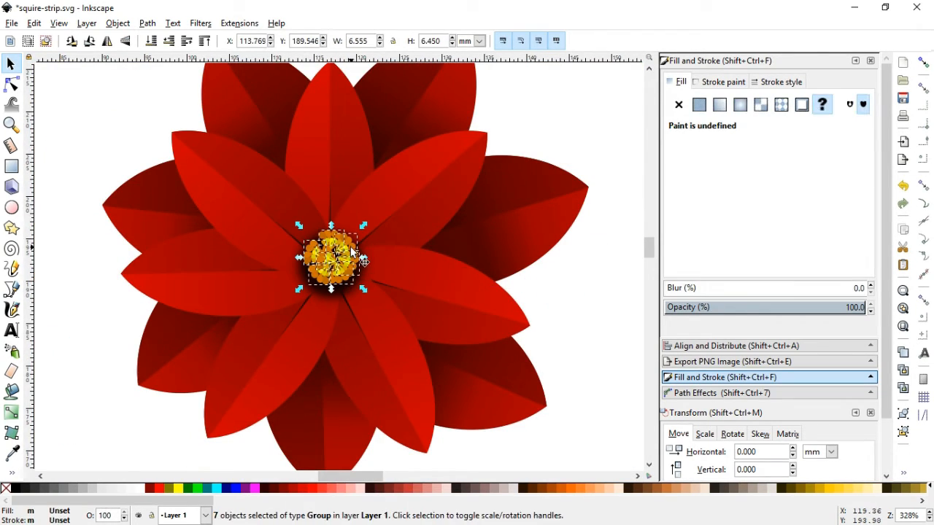
drag(351, 249, 354, 256)
click(562, 302)
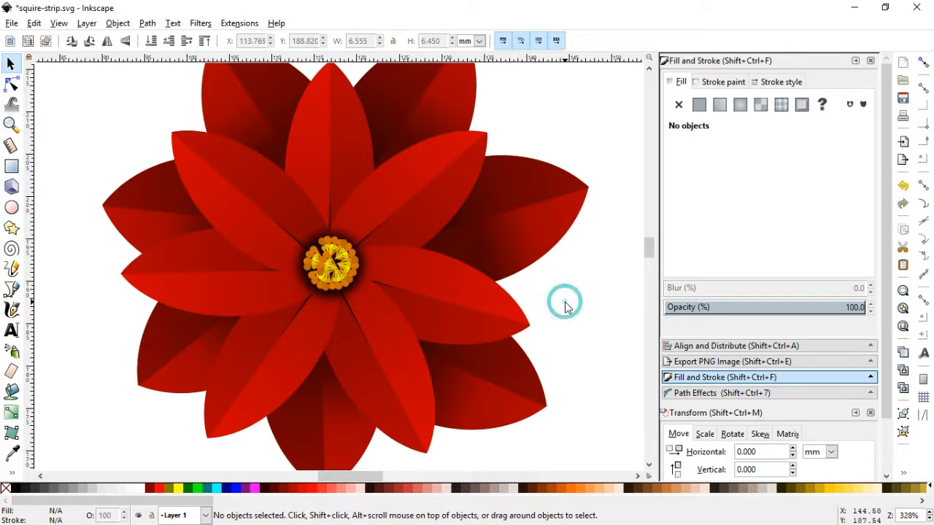
Select the whole flower, including all petals, the dark centre and the stamens.
key(minus)
key(minus)
key(minus)
drag(509, 385, 247, 169)
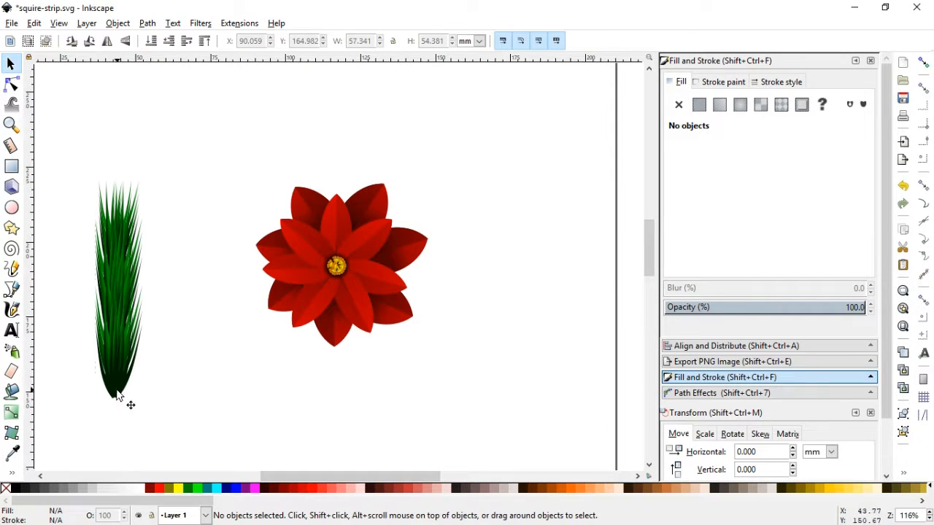
Move the green clump closer to the flower and duplicate it, with one copy turned 90° so its base meets the flower's petals.
drag(116, 394, 154, 396)
key(minus)
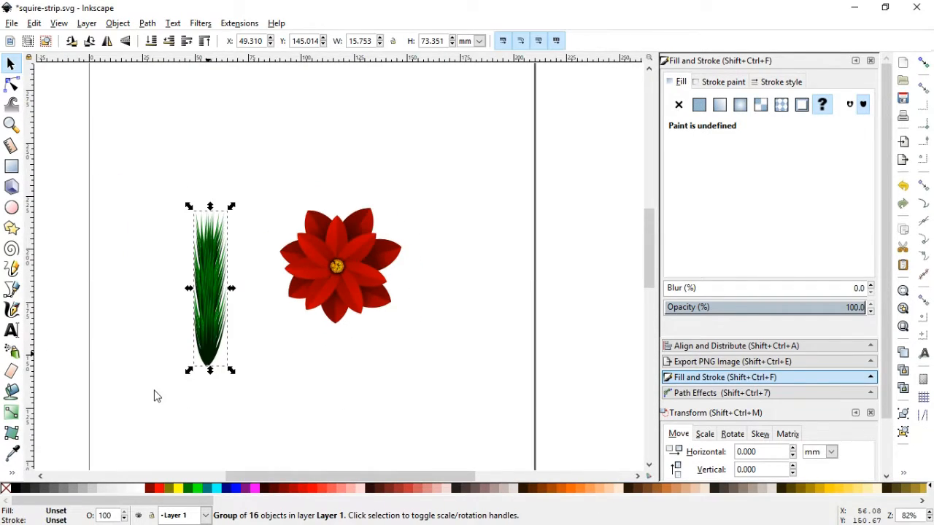
drag(215, 361, 282, 283)
click(172, 414)
key(ctrl+d)
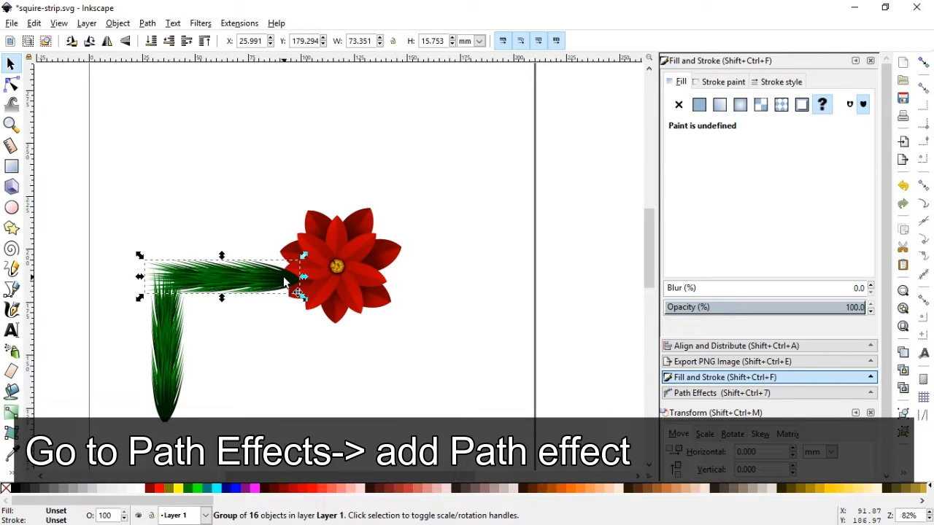
Add the Envelope Deformation path effect to the horizontal green clump.
click(722, 393)
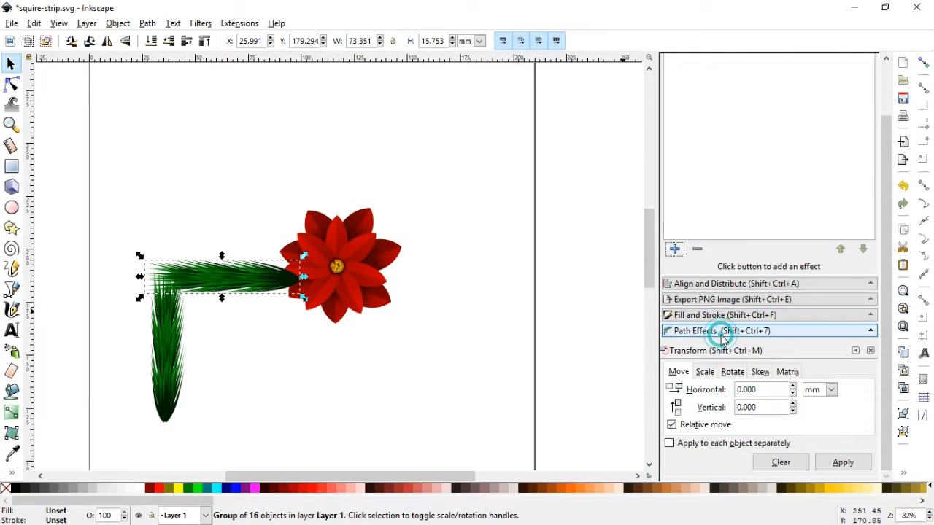
click(674, 249)
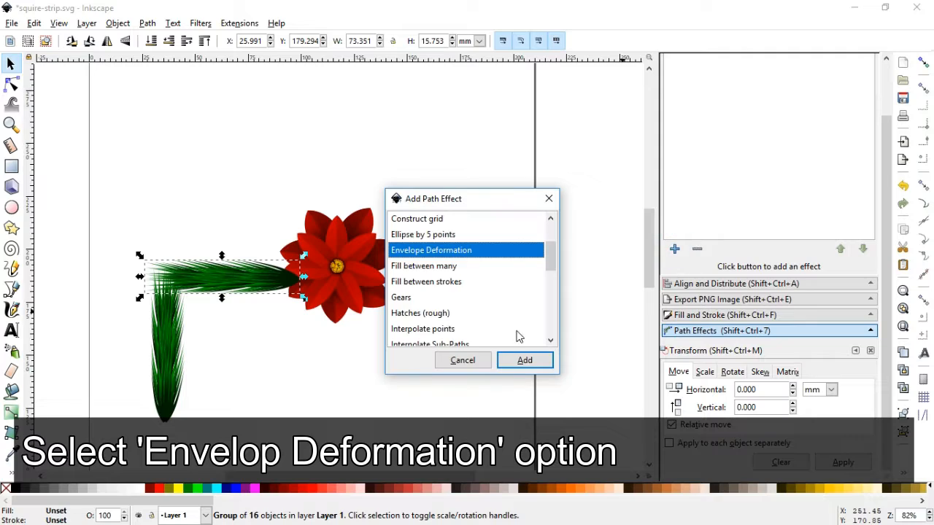
click(527, 360)
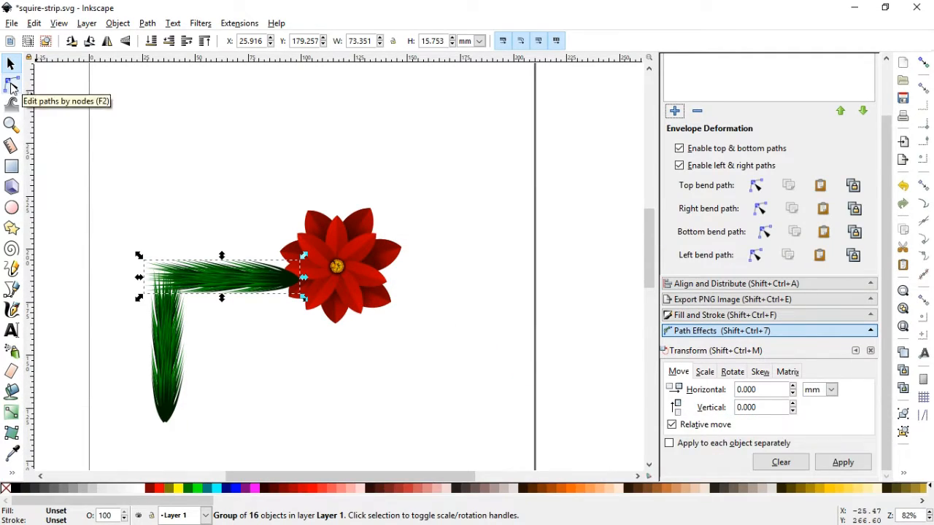
click(291, 161)
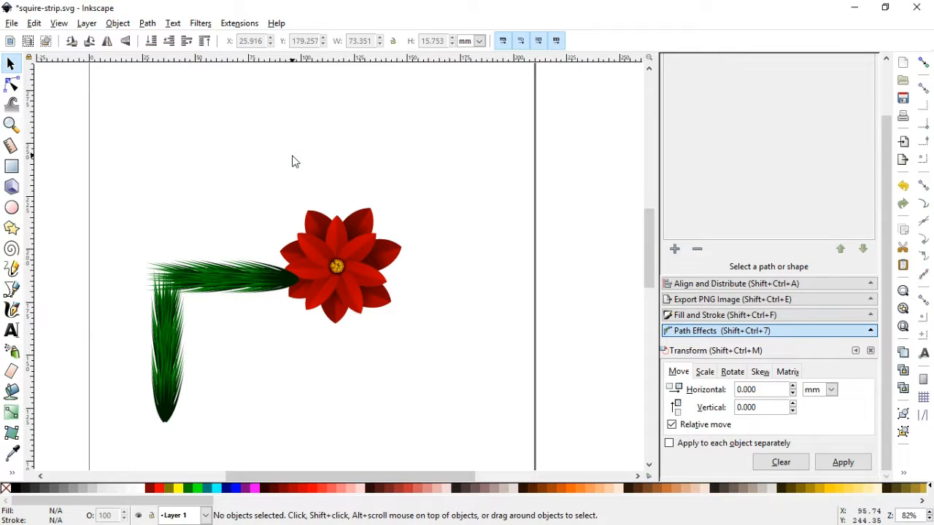
click(269, 288)
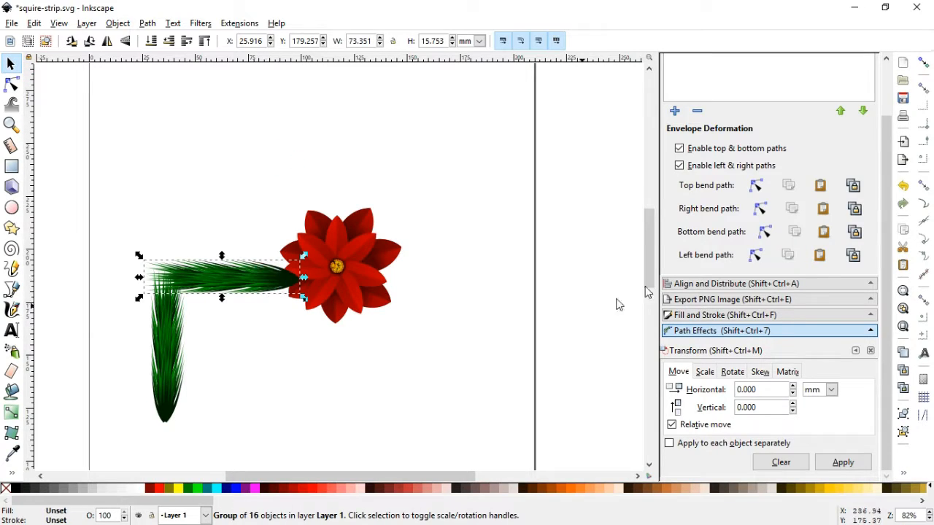
Reshape the horizontal clump's left bend path, lowering its node near the flower and raising its node at the tip.
click(755, 186)
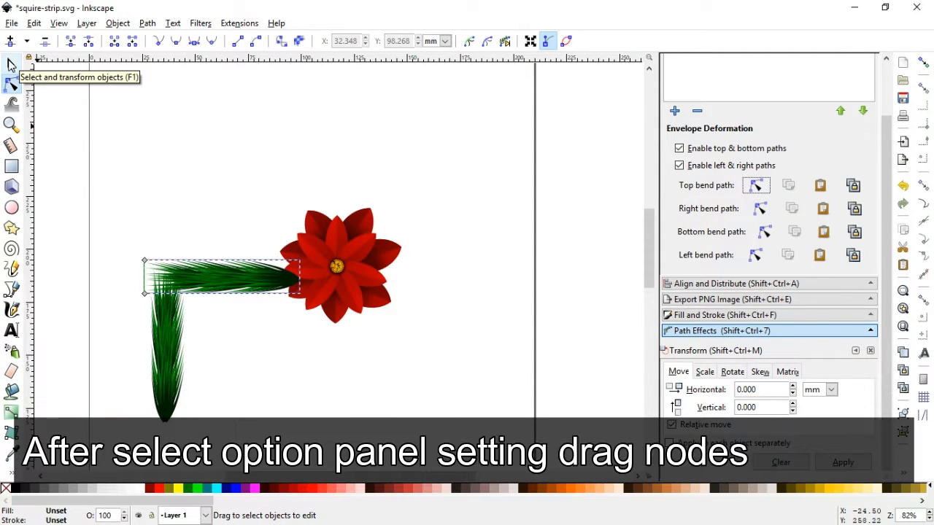
click(763, 231)
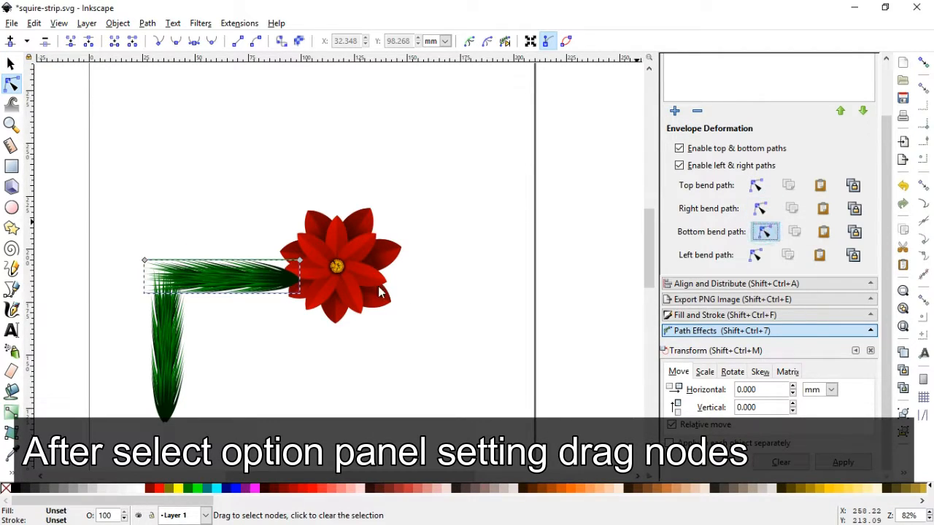
click(756, 254)
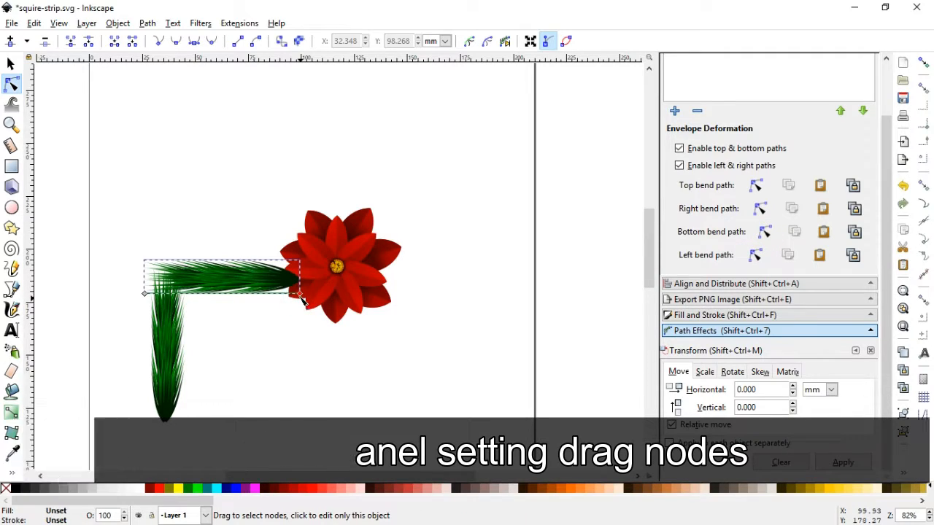
drag(300, 293, 300, 306)
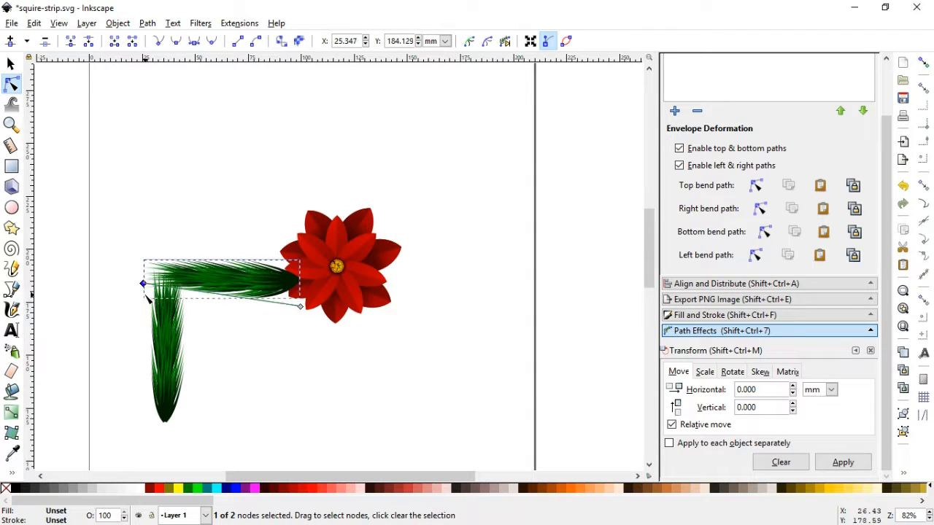
click(11, 64)
click(245, 126)
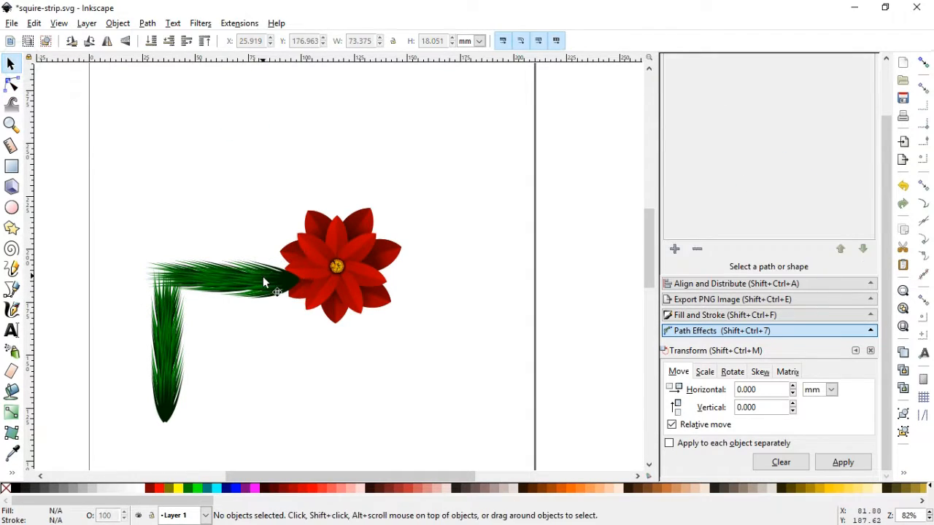
Move the upright clump away to the page's lower-left area and duplicate the bent horizontal clump.
drag(179, 415, 122, 451)
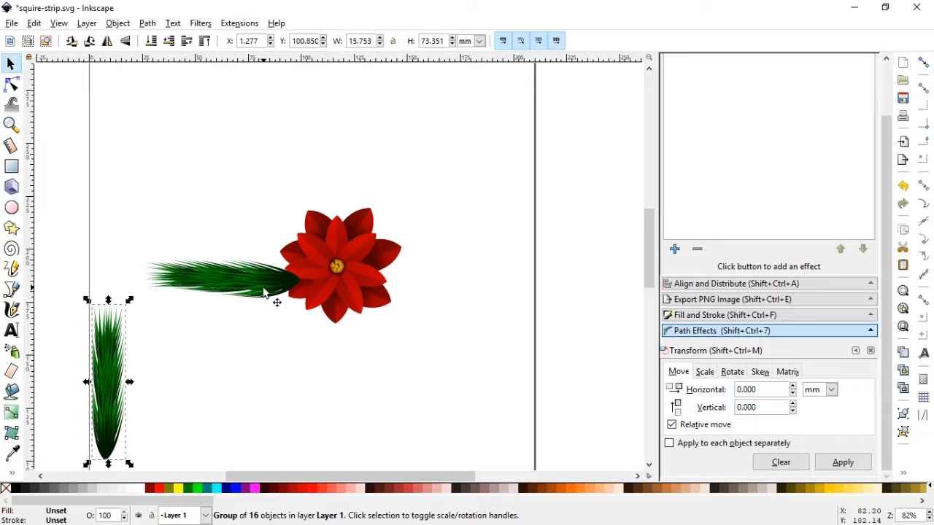
click(285, 302)
key(ctrl)
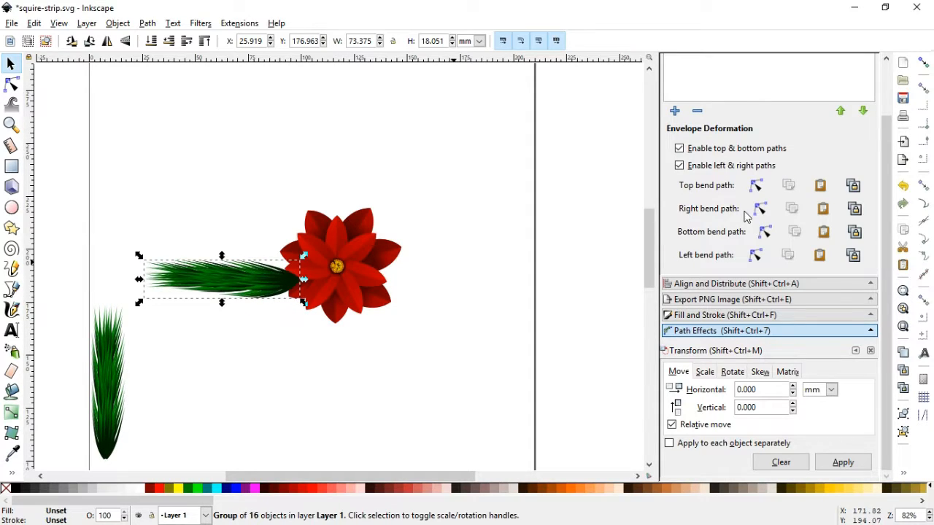
Reshape the duplicate clump's envelope so its tip fans upward, raising the tip-side nodes of its bend paths.
click(756, 185)
drag(167, 232, 152, 263)
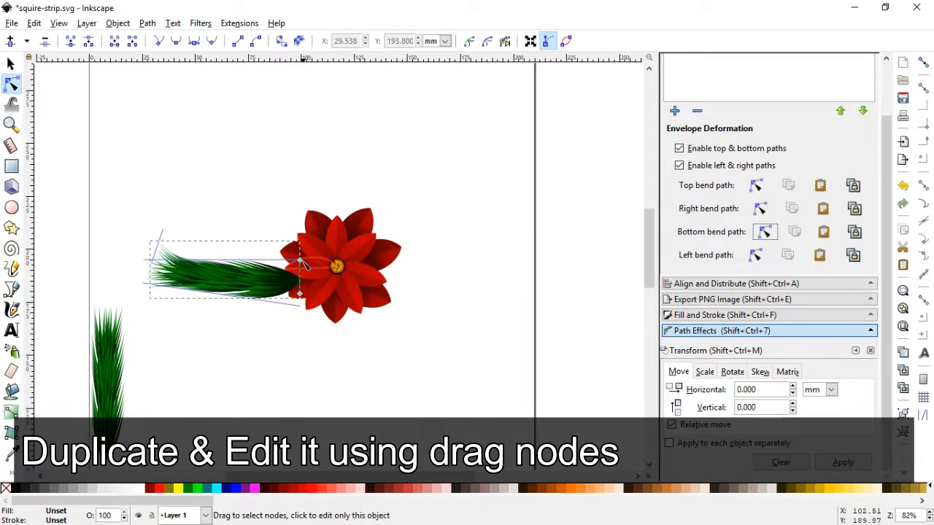
click(755, 255)
drag(143, 285, 151, 269)
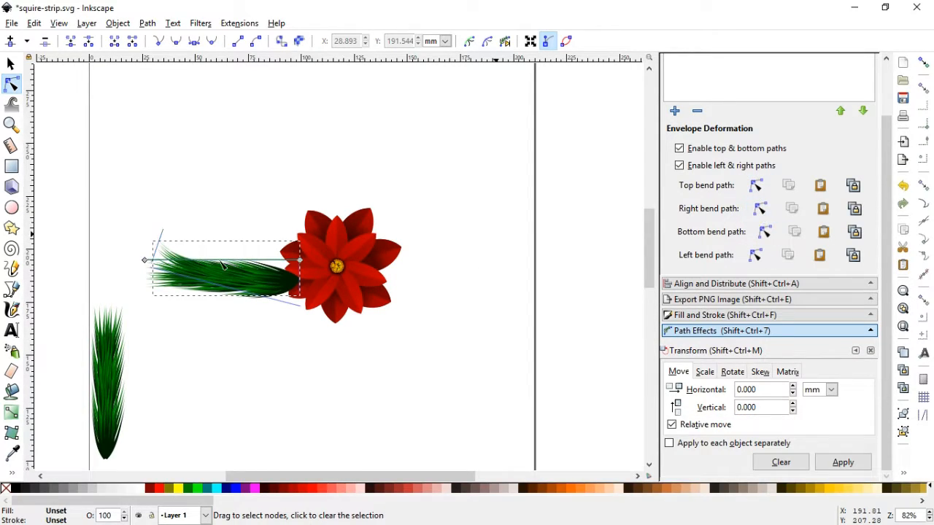
drag(145, 260, 194, 210)
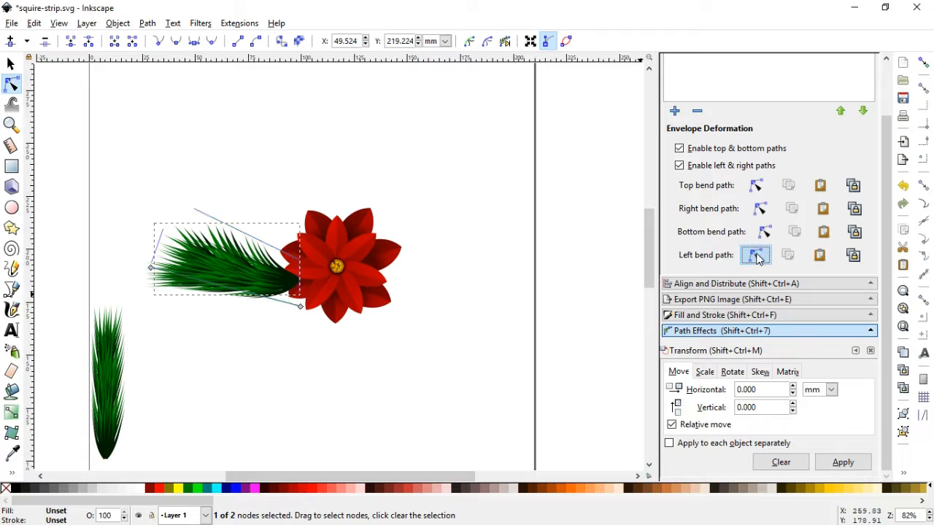
drag(150, 267, 161, 249)
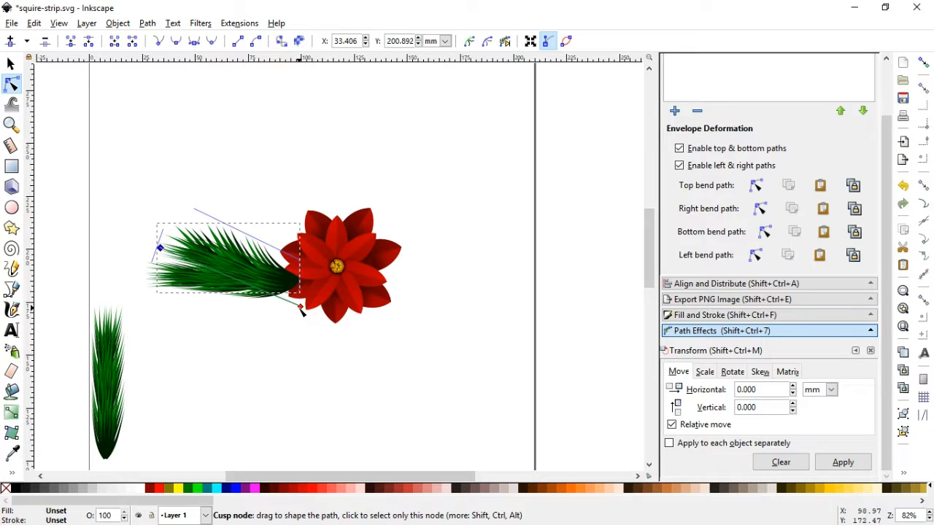
click(300, 310)
click(10, 64)
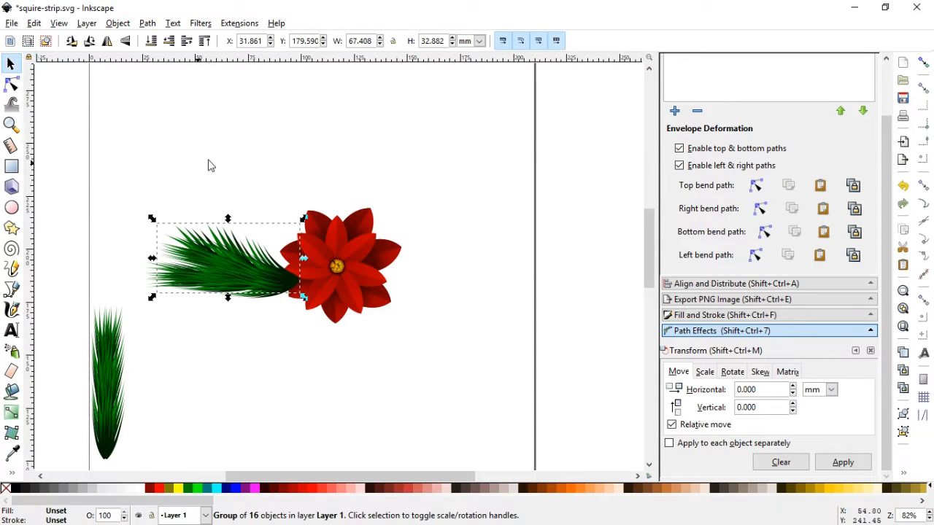
Convert the upward-bent clump to a path, then rotate and place it above the horizontal clump with its base at the flower.
click(148, 23)
click(183, 37)
click(292, 232)
drag(302, 218, 293, 273)
Duplicate the upper branch, flip the copy vertically, and rotate and position it below the horizontal branch.
key(ctrl+d)
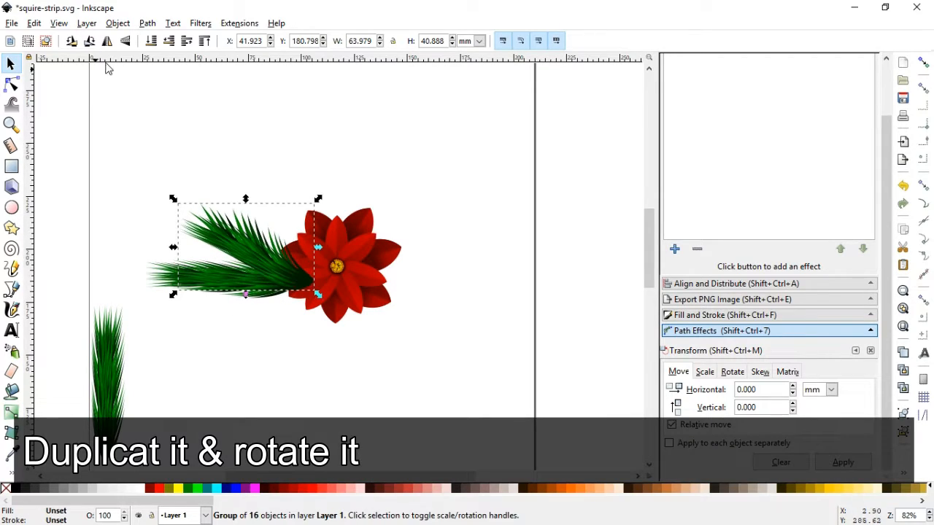
click(124, 40)
drag(277, 226, 259, 286)
drag(303, 255, 290, 294)
click(419, 356)
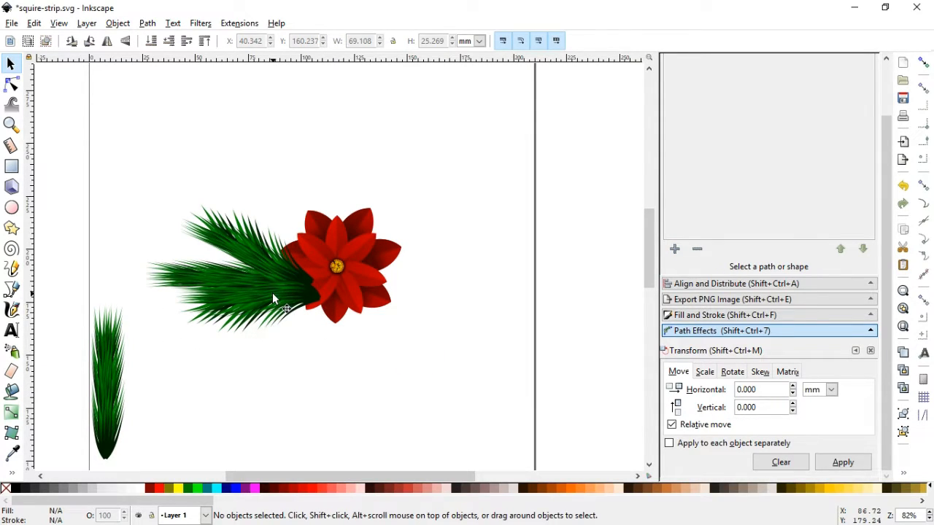
drag(272, 292, 279, 302)
click(442, 310)
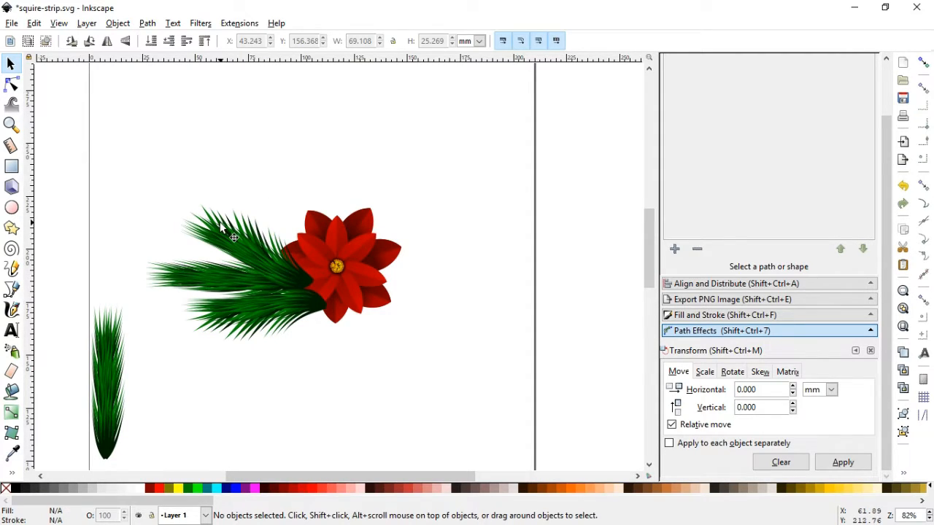
Shrink the upright clump to about 15.8 by 28.2 mm and place it tilted at the flower's upper-left petals.
click(108, 436)
drag(108, 435, 308, 243)
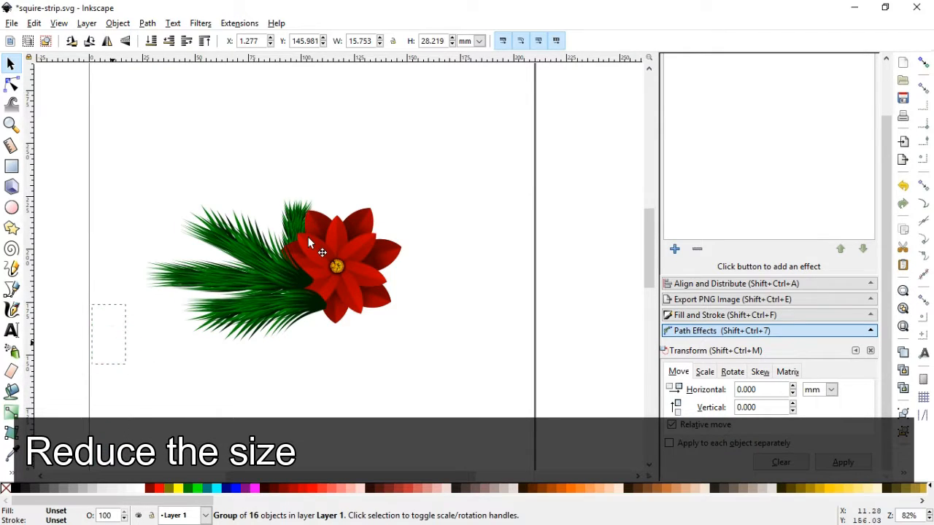
click(305, 243)
drag(315, 198, 305, 221)
Duplicate the small clump and fan the copies out along the flower's upper petals.
key(ctrl+d)
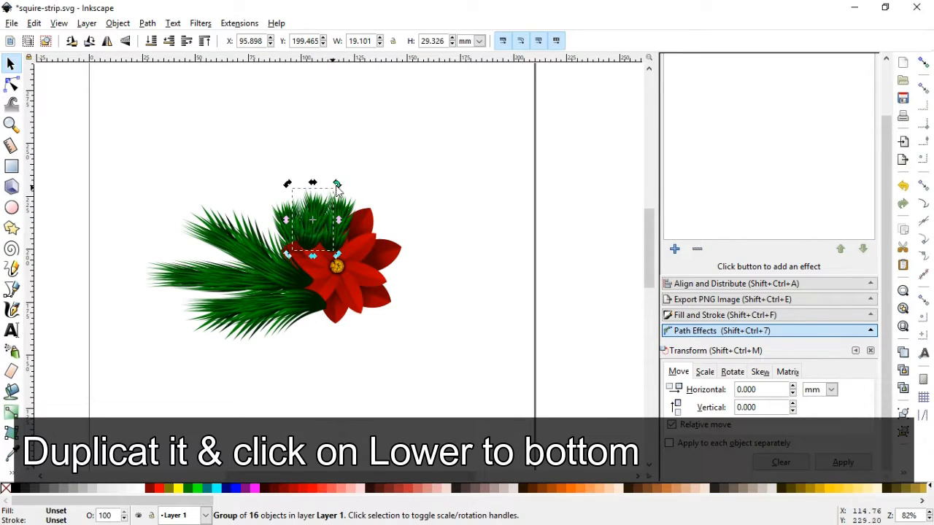
mouse_move(337, 185)
mouse_down()
mouse_move(312, 192)
mouse_move(323, 196)
mouse_up()
click(412, 163)
click(305, 212)
click(366, 171)
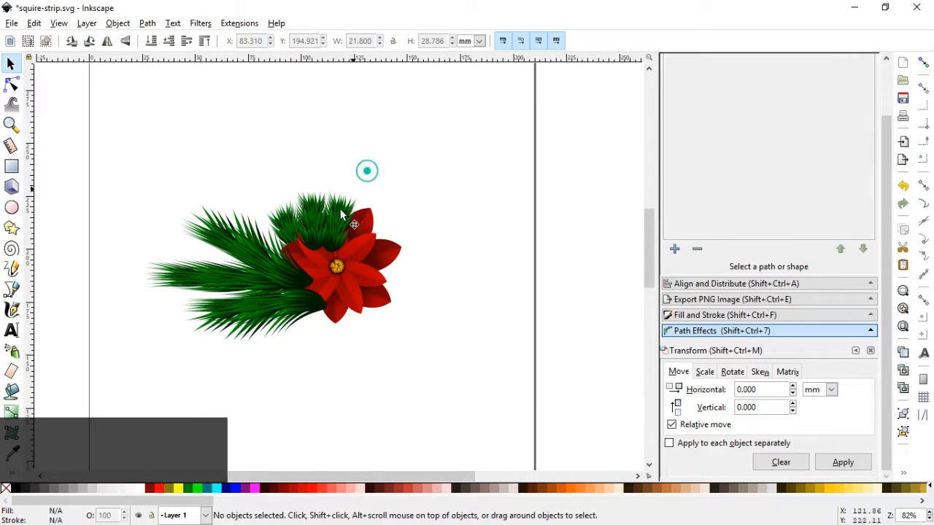
Lower the two small clumps above the flower to the bottom of the stack, behind the petals.
click(341, 214)
shift+click(332, 208)
click(118, 22)
click(117, 23)
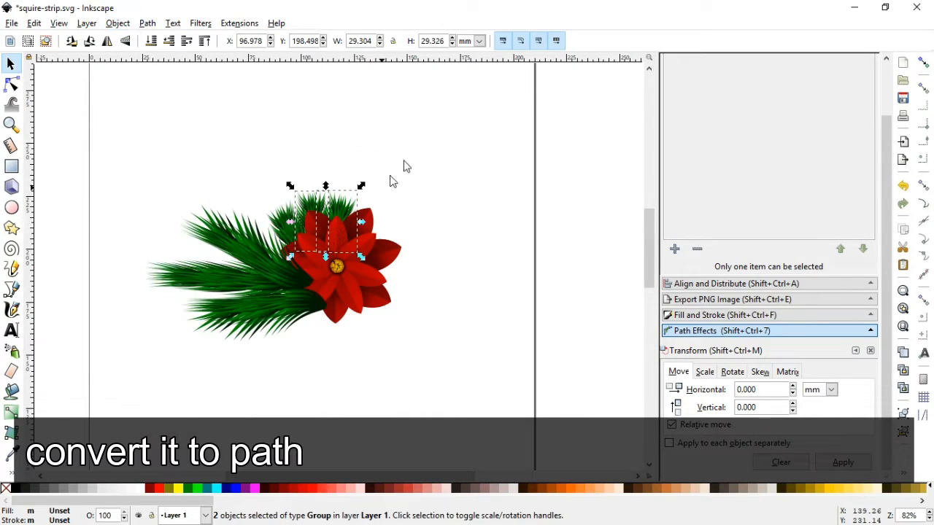
click(407, 158)
Select the three long green branches and lower them to the bottom, behind the flower.
click(289, 312)
shift+click(209, 277)
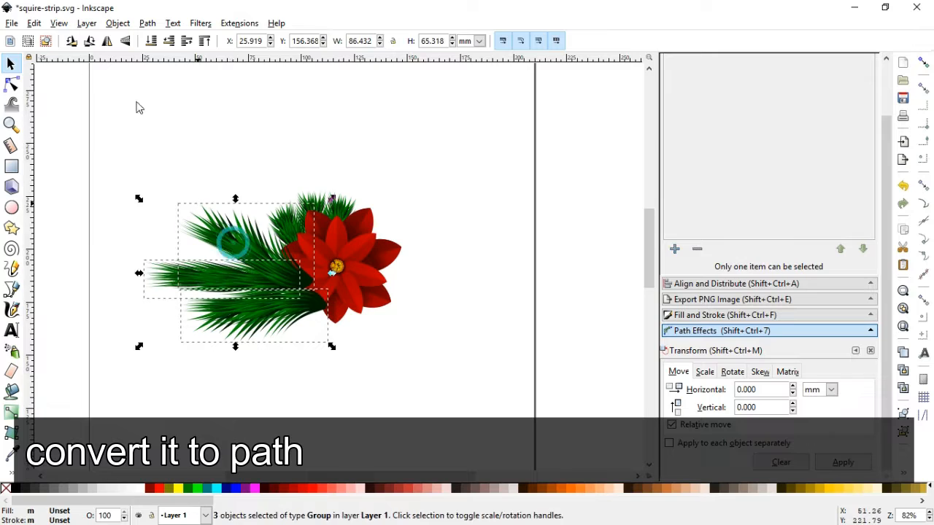
click(118, 22)
click(146, 281)
click(440, 370)
Convert the bent green needle branches beside the flower to paths, one branch at a time.
click(344, 202)
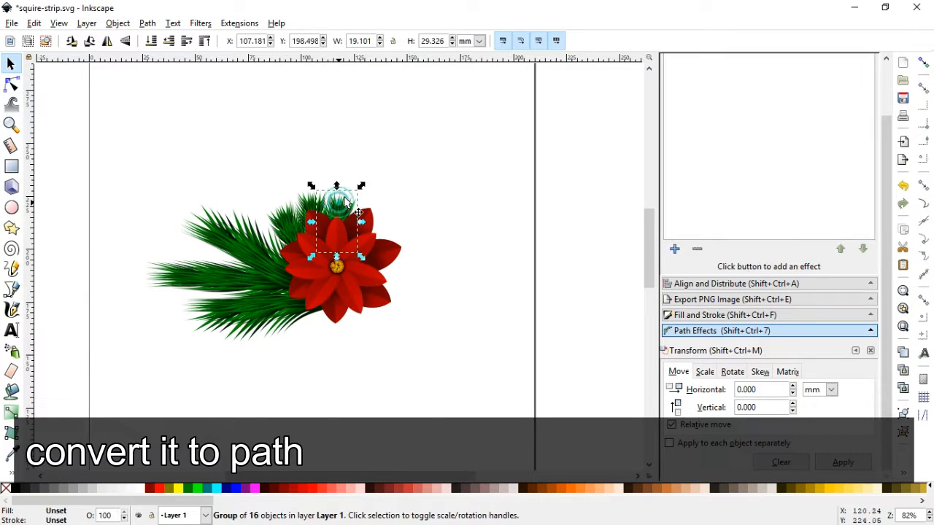
click(263, 278)
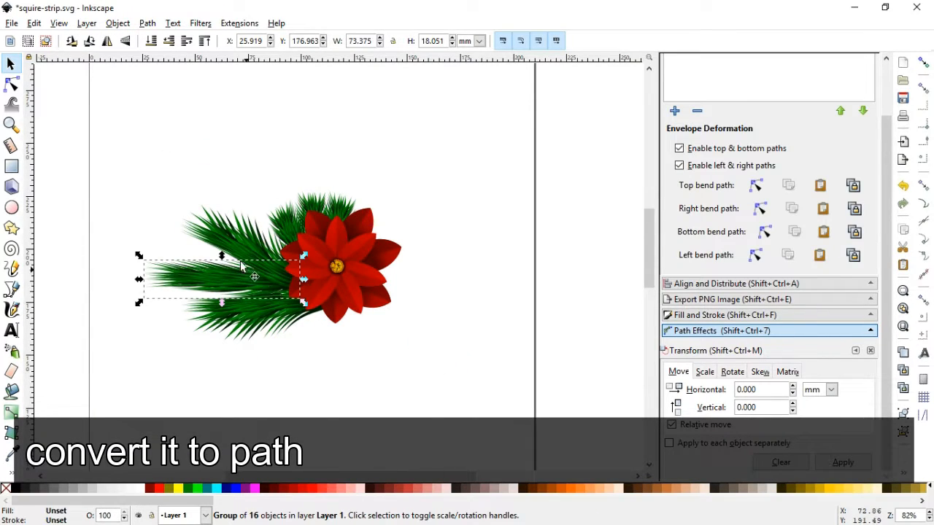
click(147, 23)
click(156, 37)
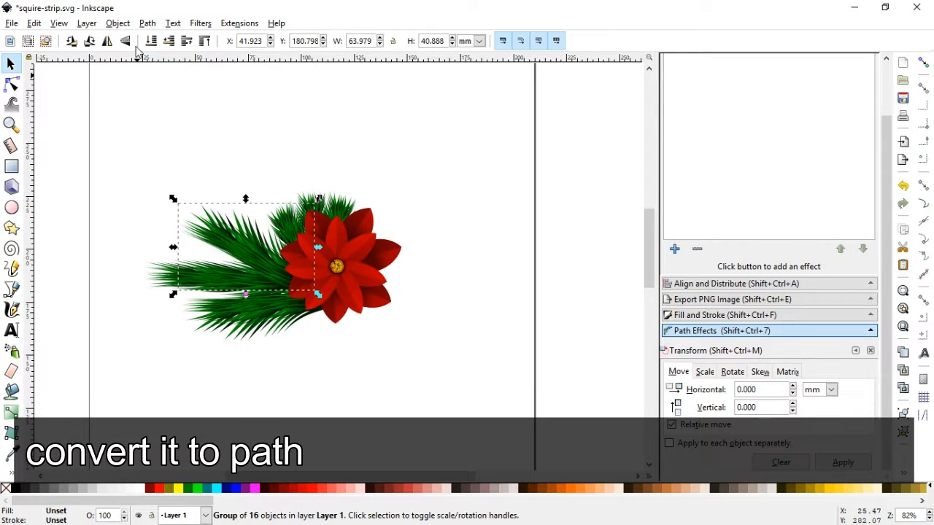
click(148, 23)
click(156, 37)
click(154, 25)
click(135, 152)
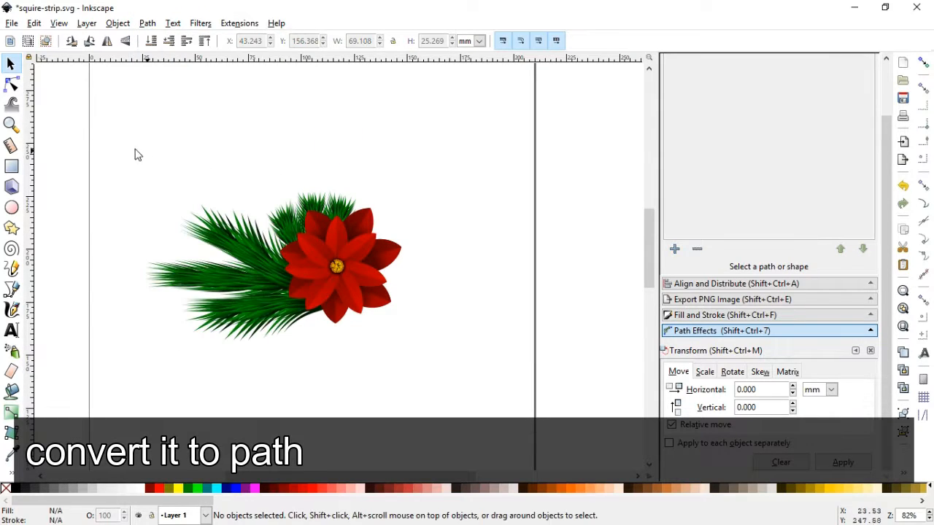
Duplicate the three long branches and two small clumps left of the flower, flip the copies horizontally and place them on its right side.
drag(136, 152, 334, 358)
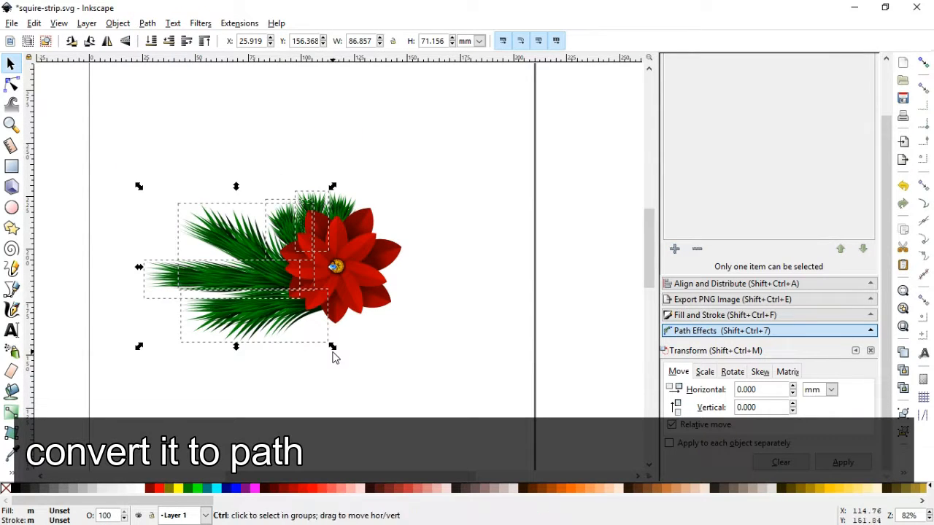
click(106, 40)
key(ctrl+d)
key(h)
drag(195, 278, 427, 285)
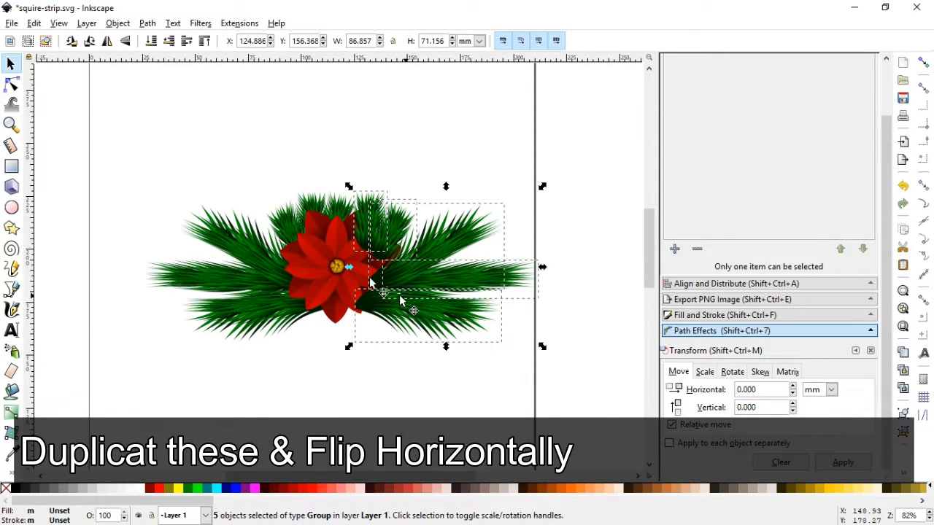
Lower the mirrored branches and clumps to the bottom of the stack, behind the flower.
click(117, 24)
click(163, 286)
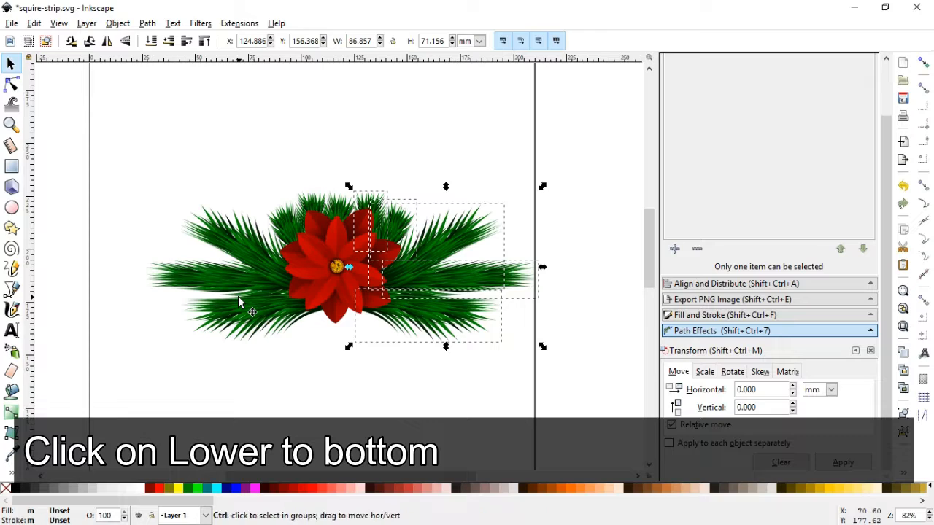
click(317, 375)
Shift the middle small clump above the flower about 1 mm to the right, centring it between its neighbours.
click(342, 209)
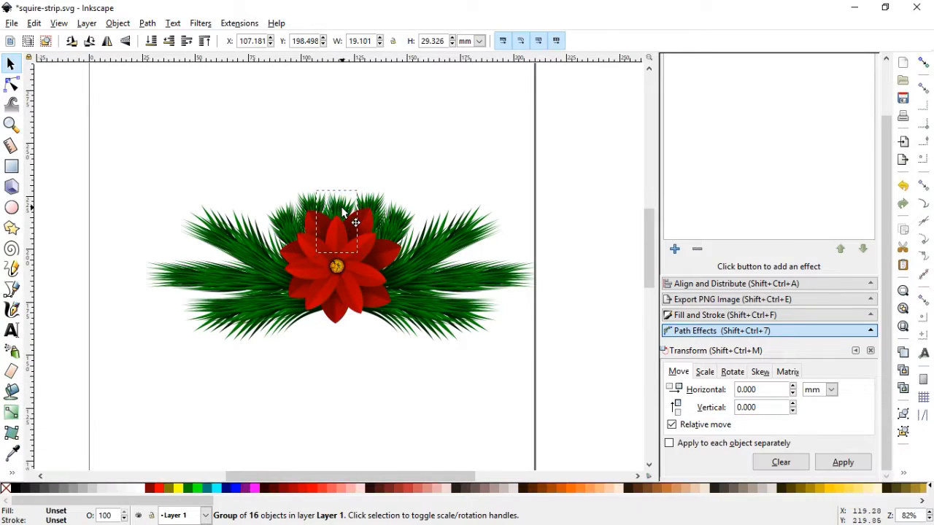
drag(355, 214, 359, 217)
click(396, 171)
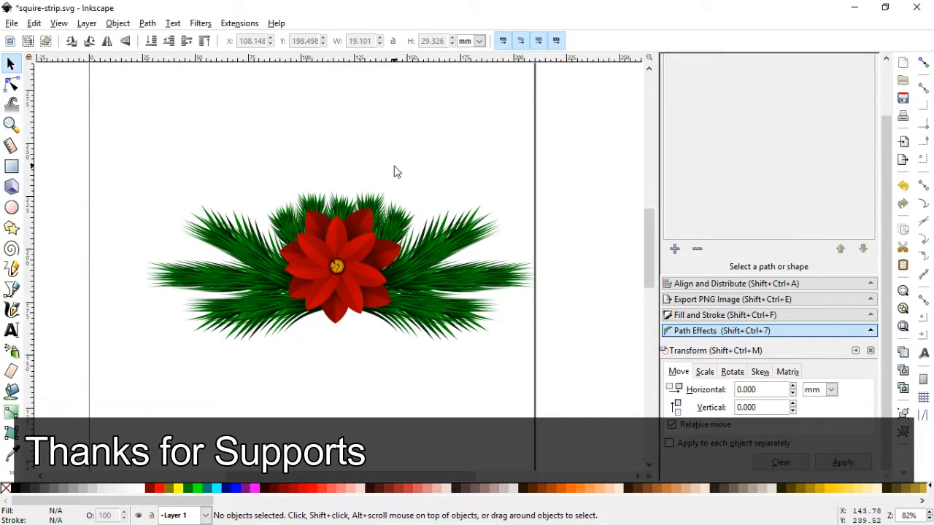